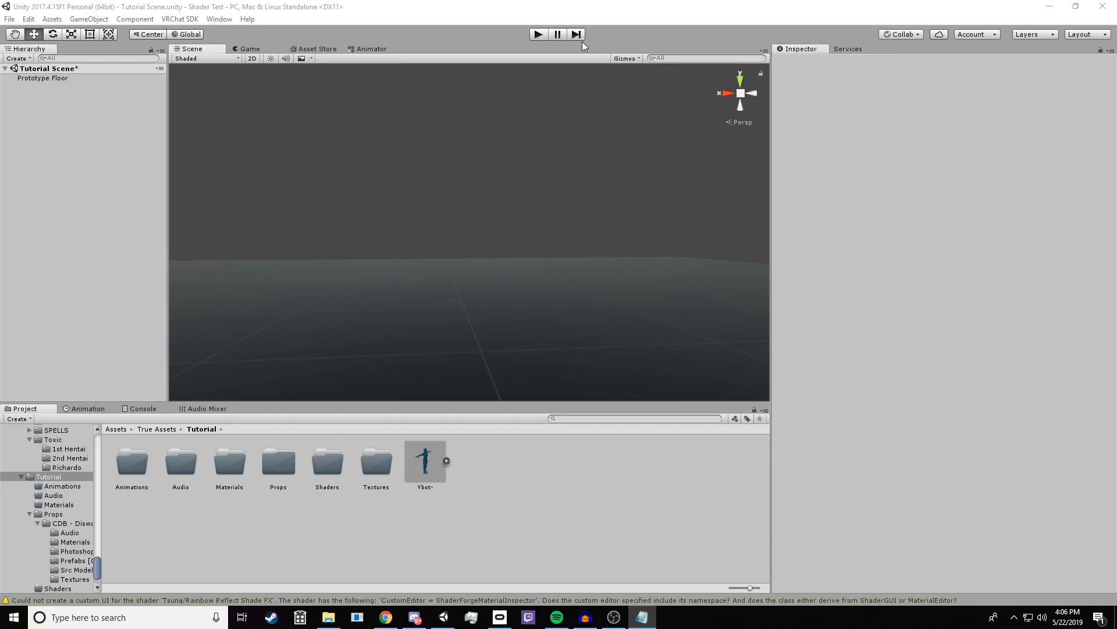
Browse from the Assets root into True Assets, locate the VRCSDK folder, and open the Tutorial folder.
click(151, 432)
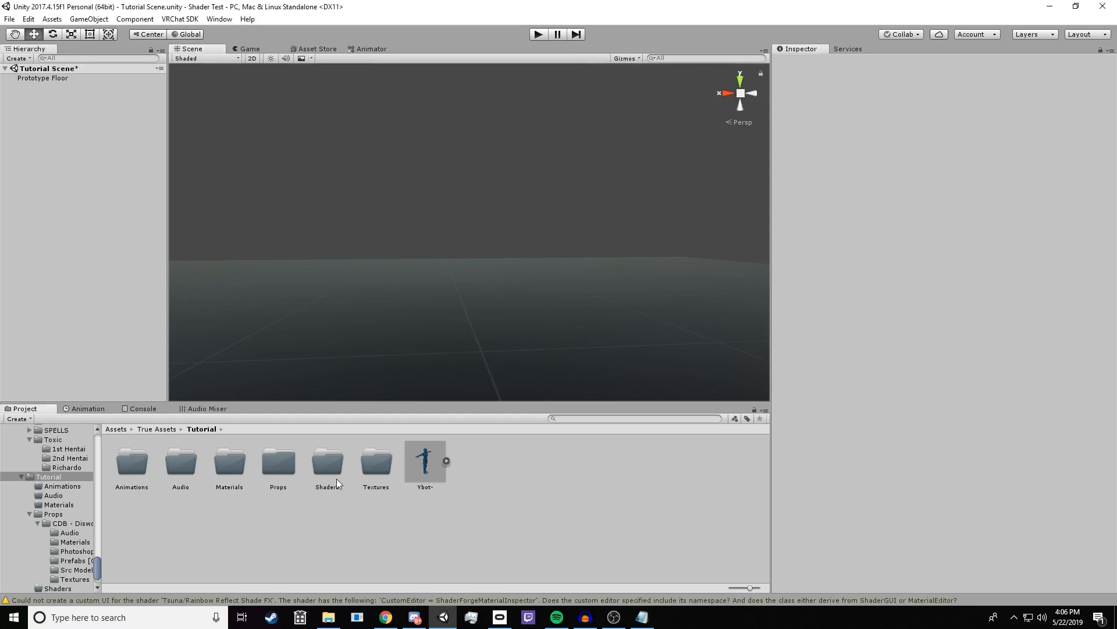
click(115, 431)
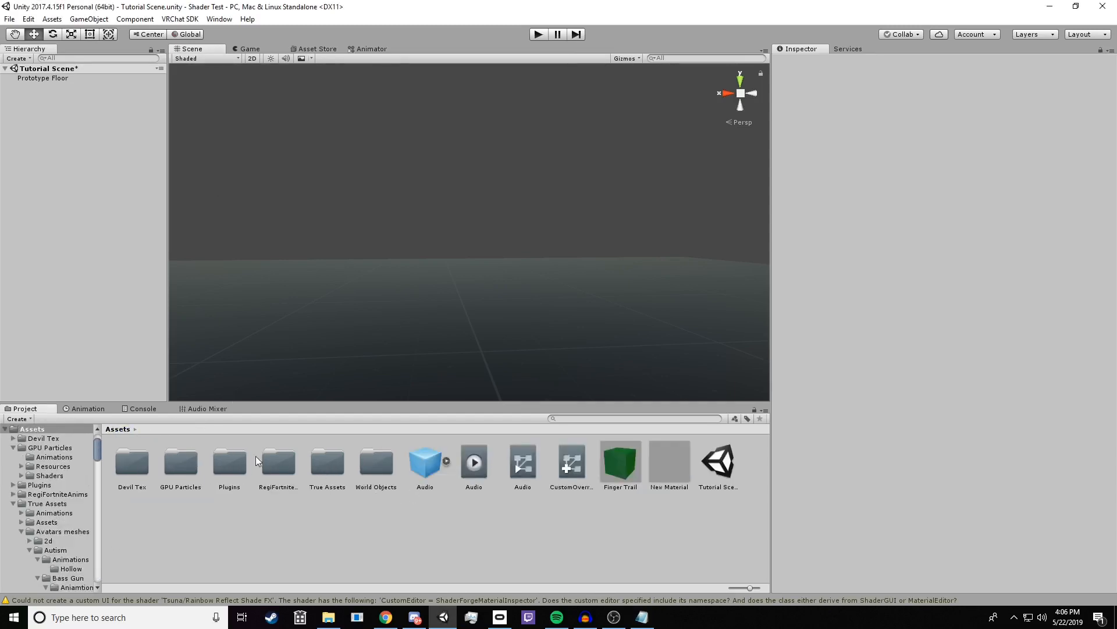
double_click(327, 471)
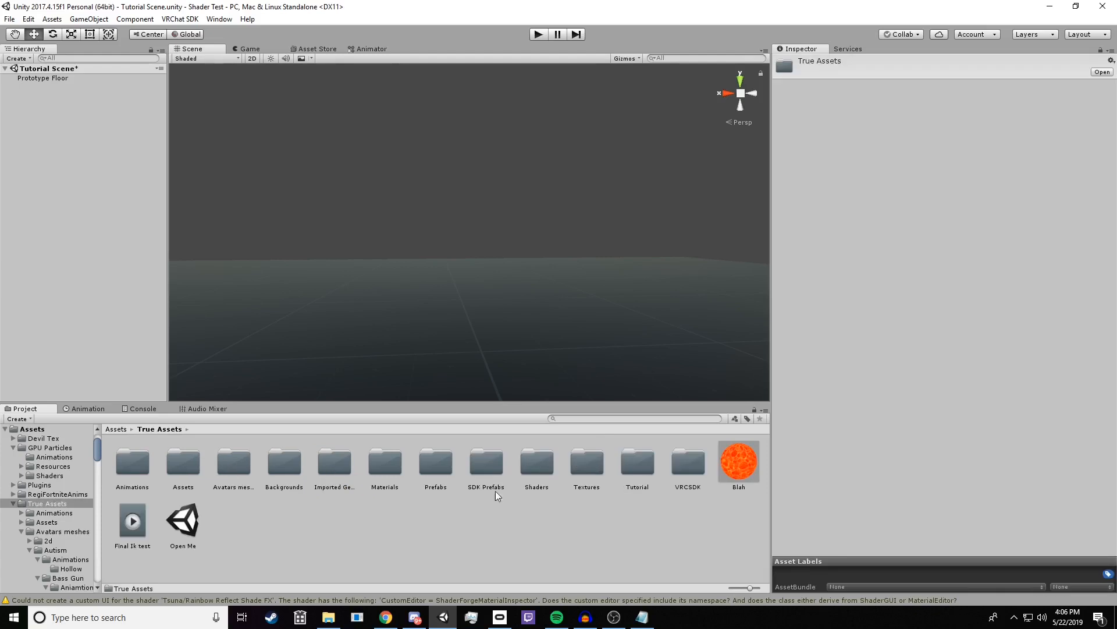
click(682, 473)
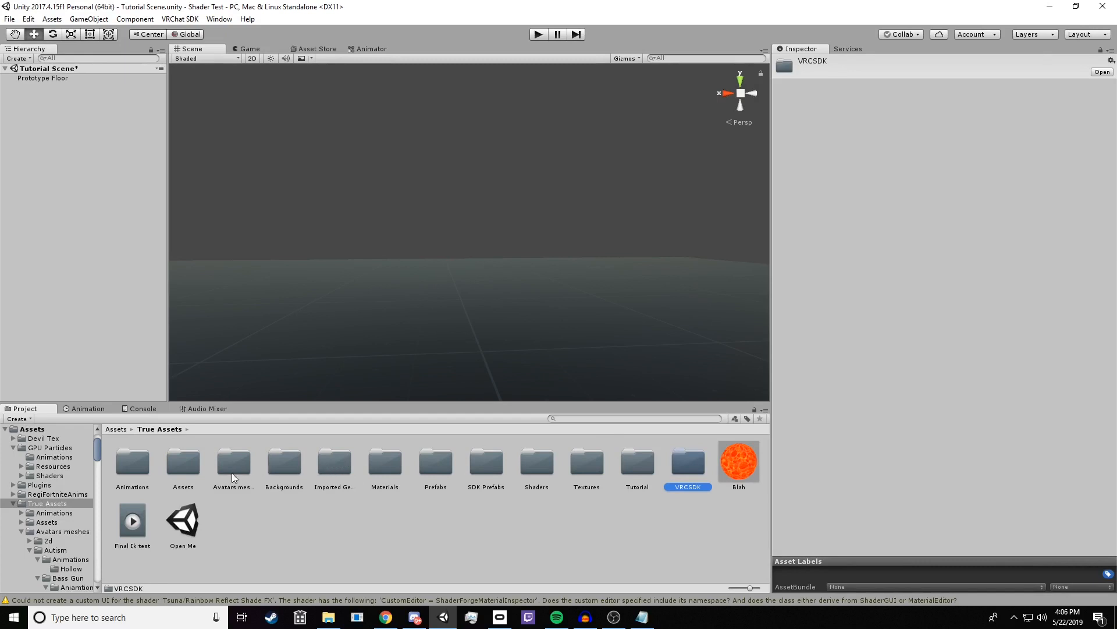
double_click(622, 466)
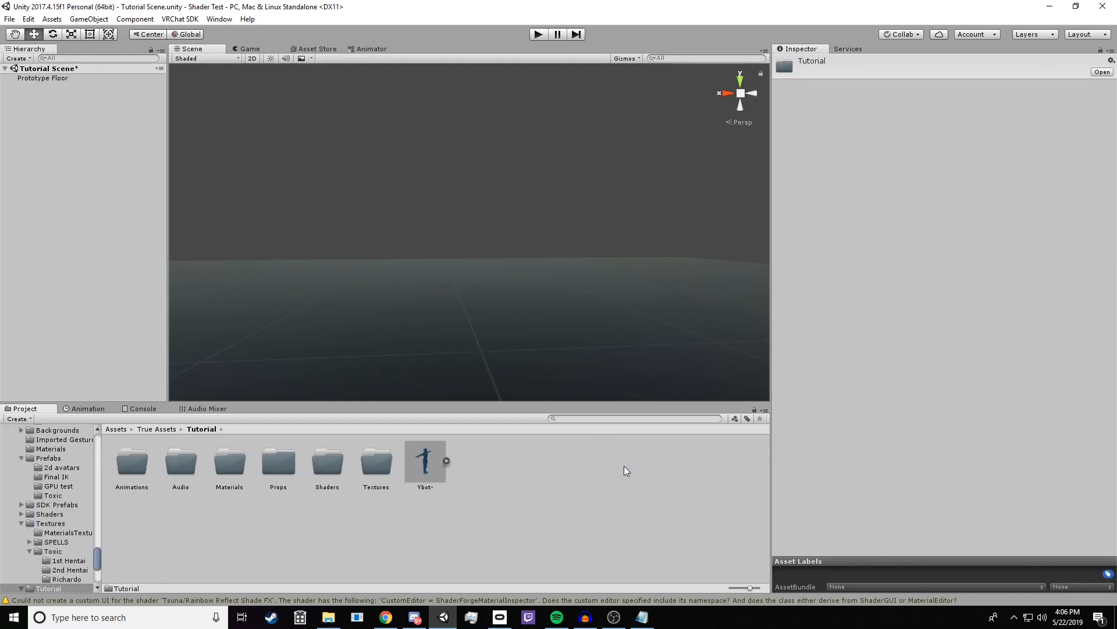
Add the Ybot- model from the Tutorial folder to the scene hierarchy.
click(425, 468)
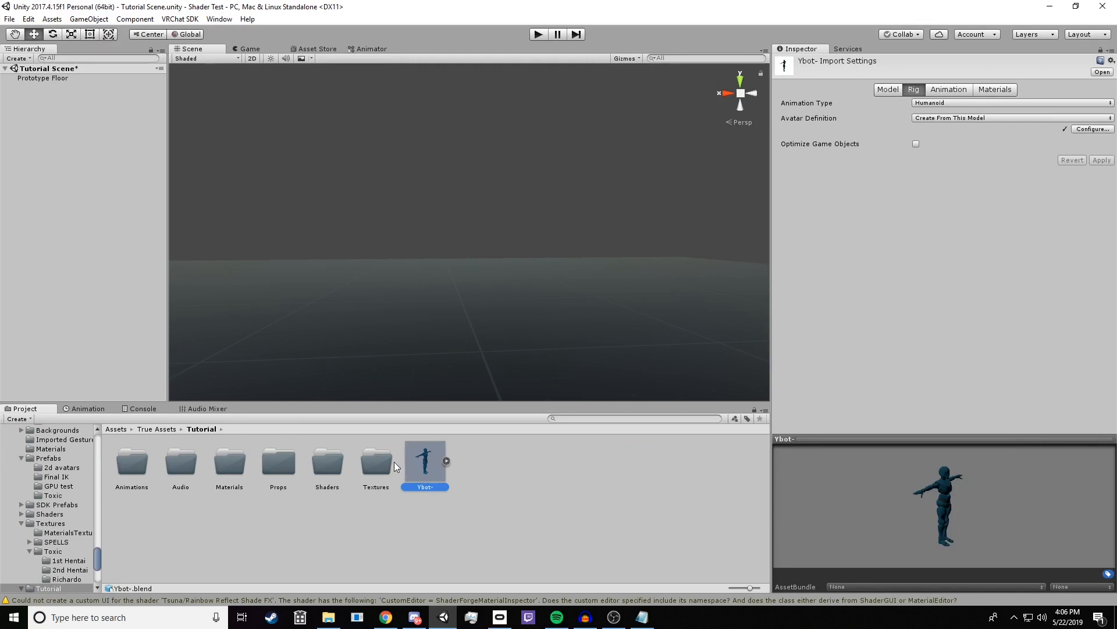
middle_drag(436, 368, 448, 358)
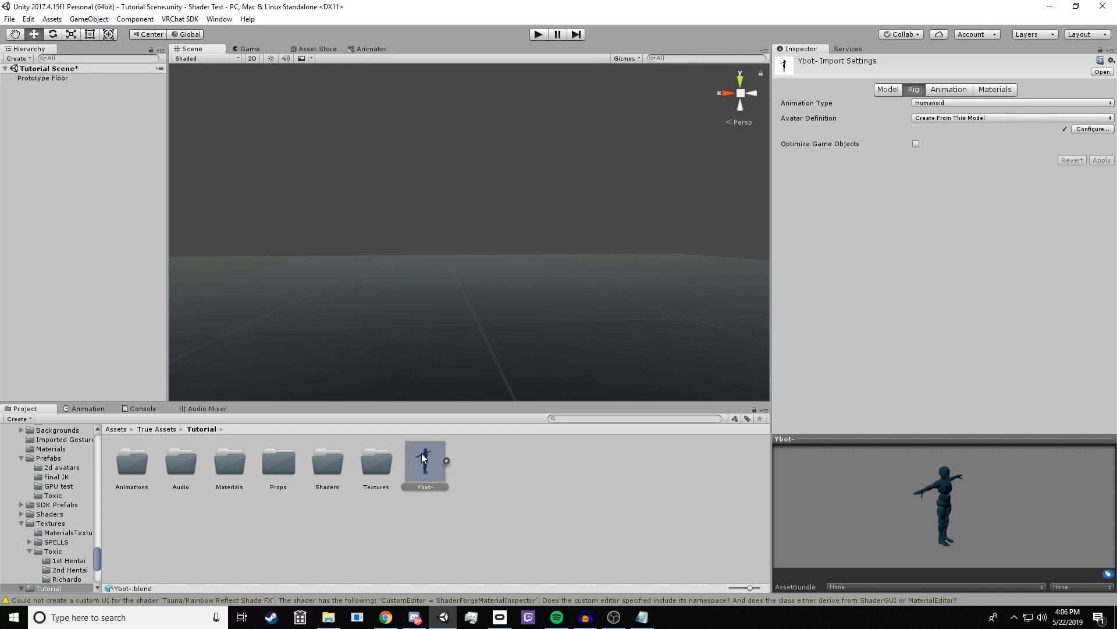
drag(433, 463, 51, 130)
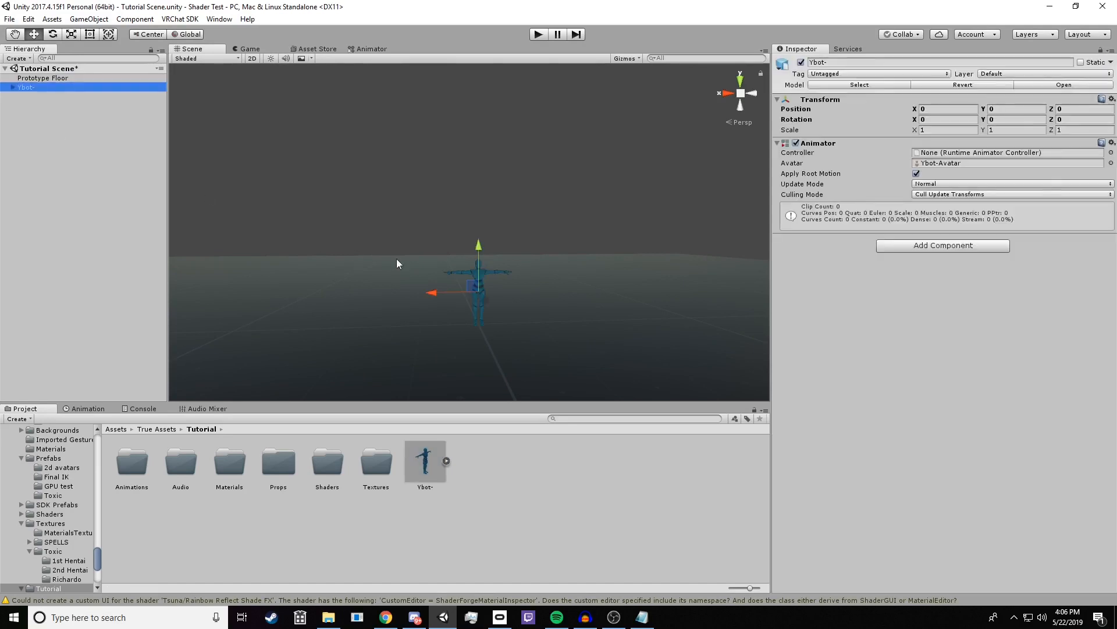
key(f)
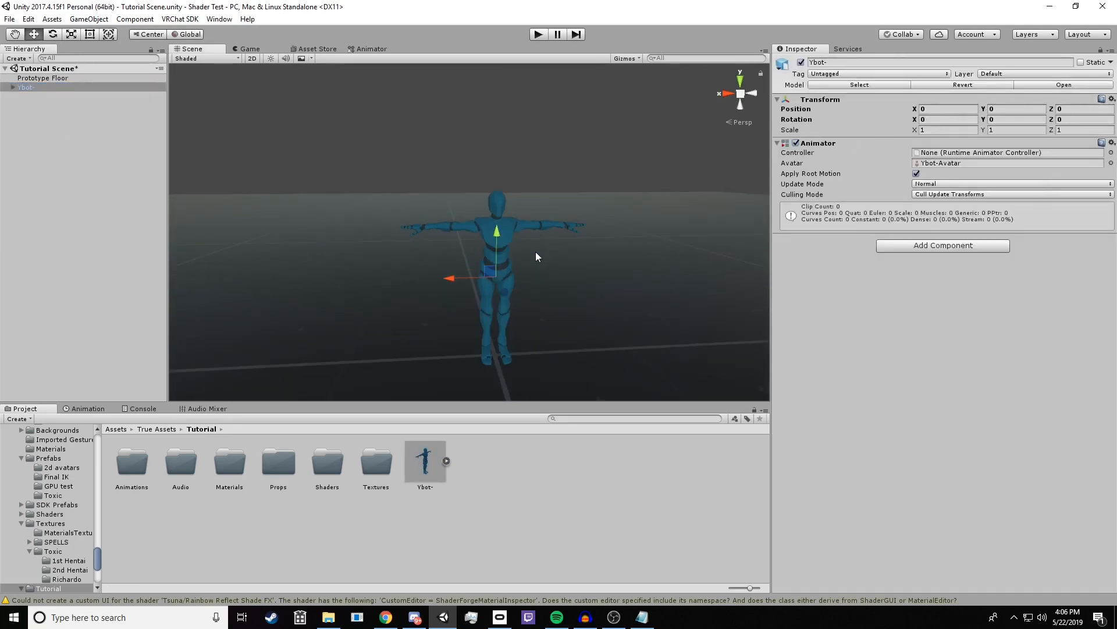
scroll(535, 252, up, 4)
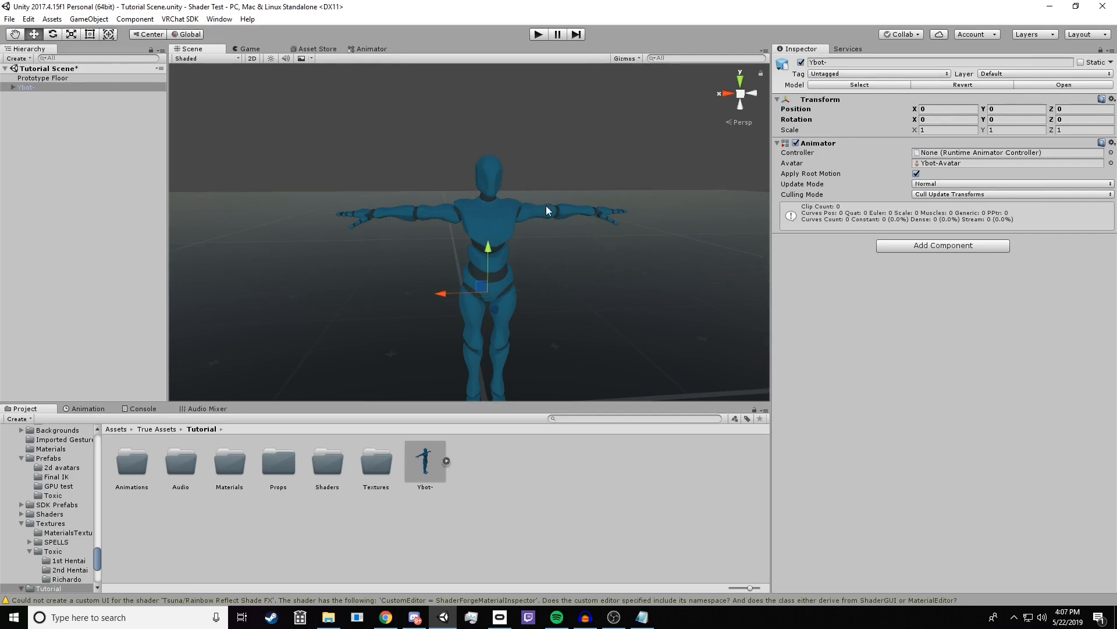
click(71, 158)
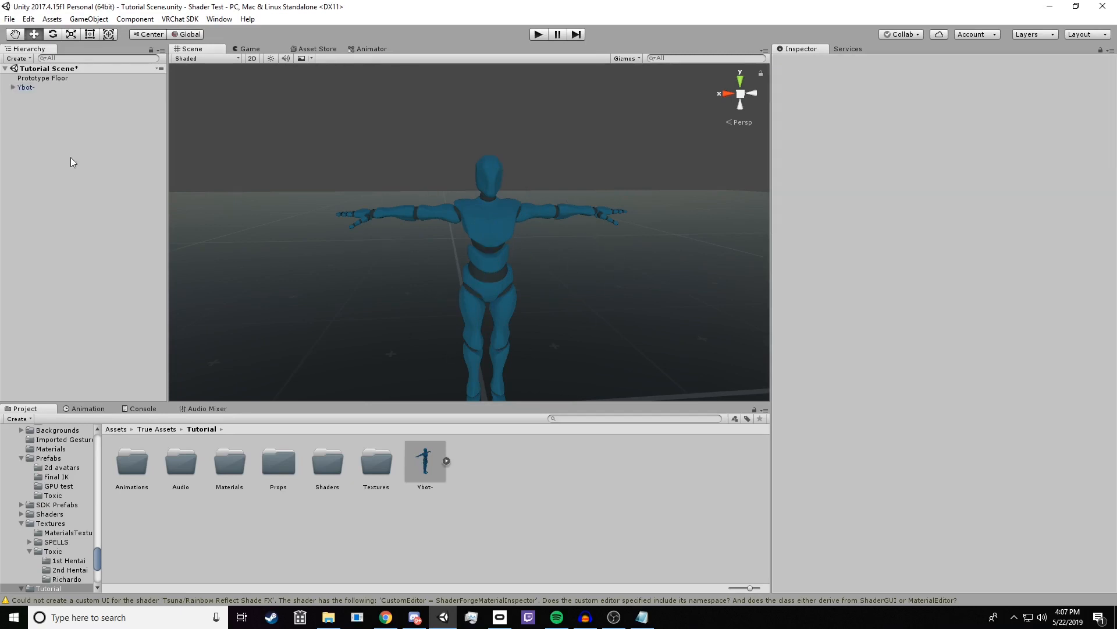
Add a VRC_Avatar Descriptor component to the Ybot- object in the scene.
click(43, 88)
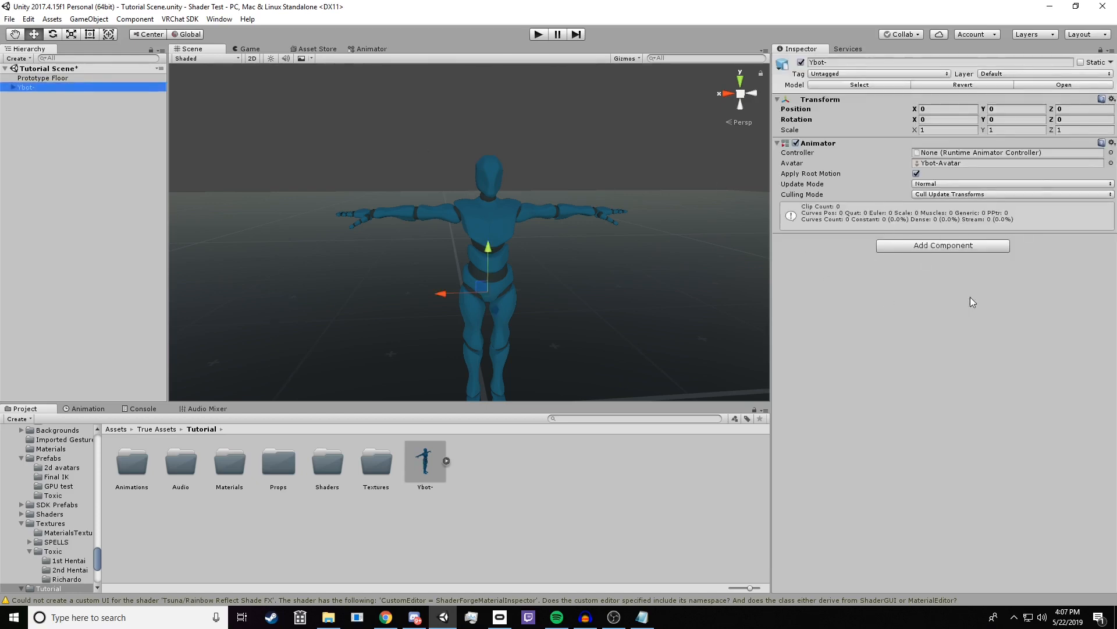
click(945, 247)
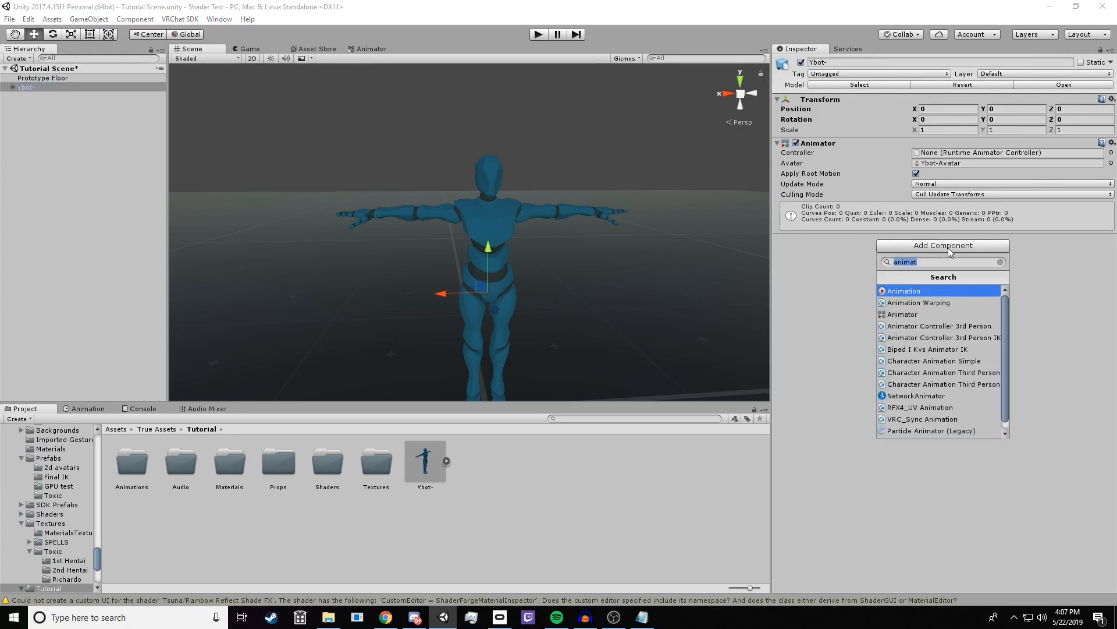
text(avatar)
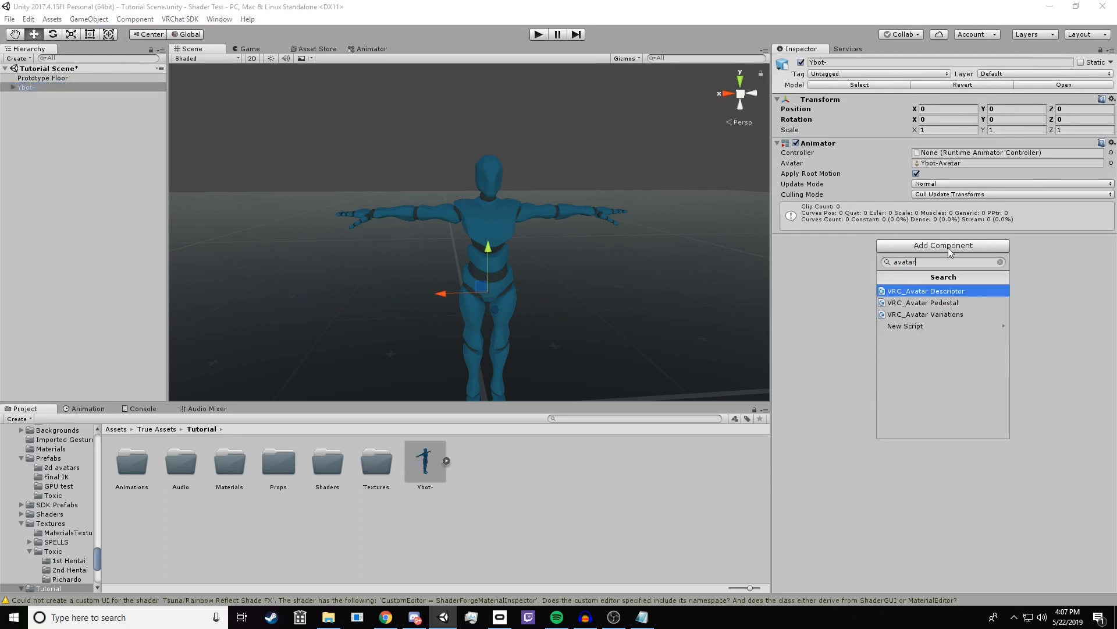
click(930, 294)
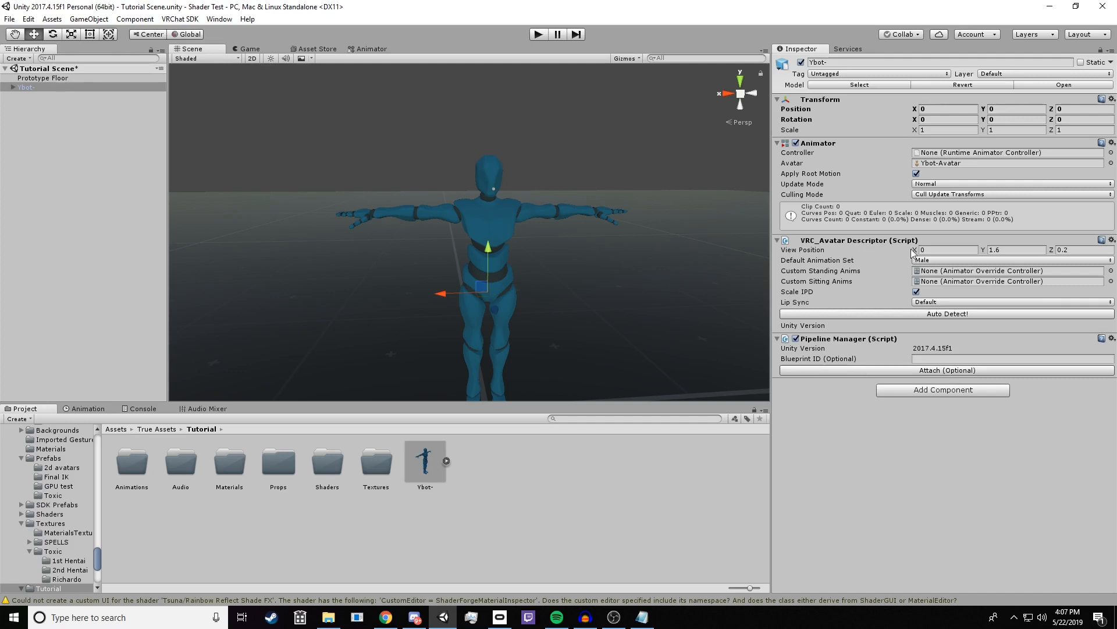
Set the Ybot- avatar descriptor's View Position to Y 1.65 and Z 0.15, level with the eyes just in front of the face.
double_click(33, 88)
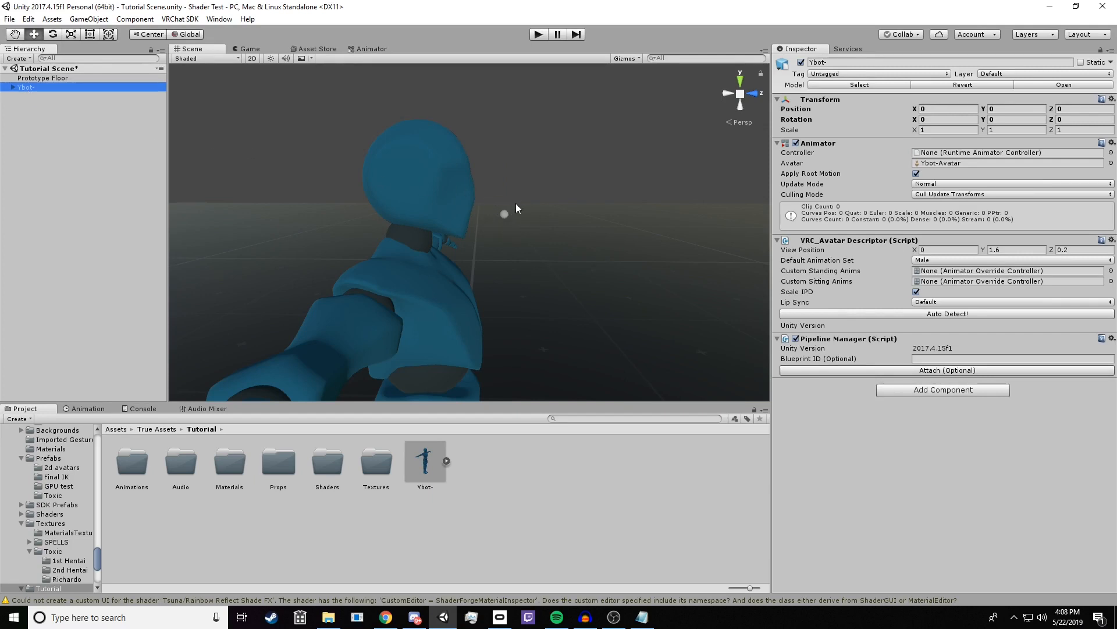
click(1004, 250)
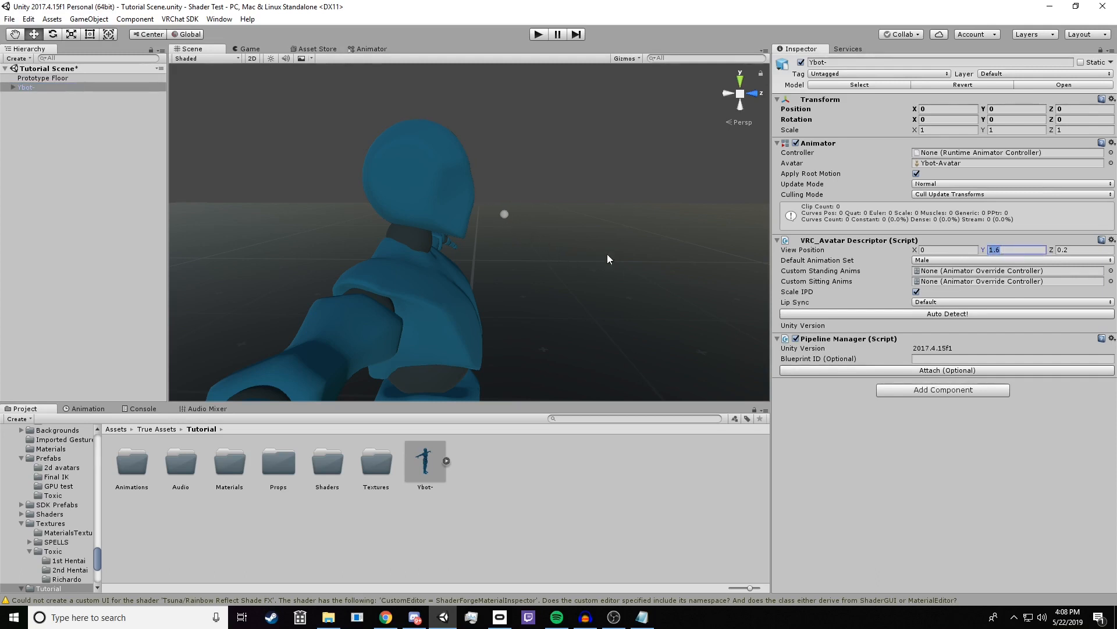
click(1013, 250)
text(5)
click(1079, 250)
text(.15)
right_drag(481, 223, 480, 214)
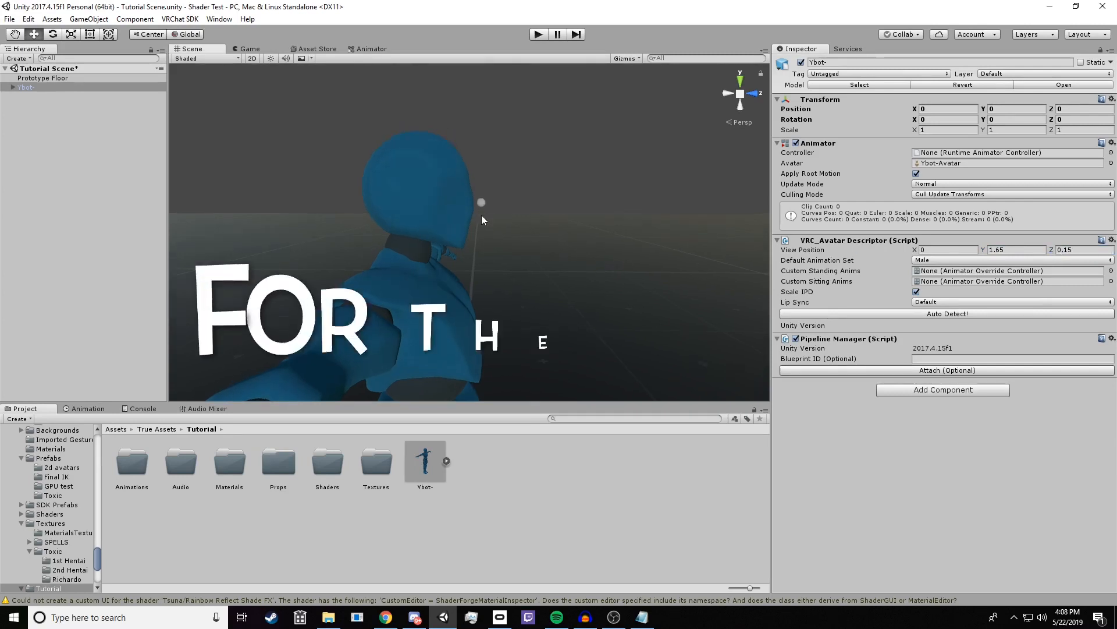
scroll(487, 214, up, 5)
scroll(487, 214, down, 3)
middle_drag(487, 213, 489, 227)
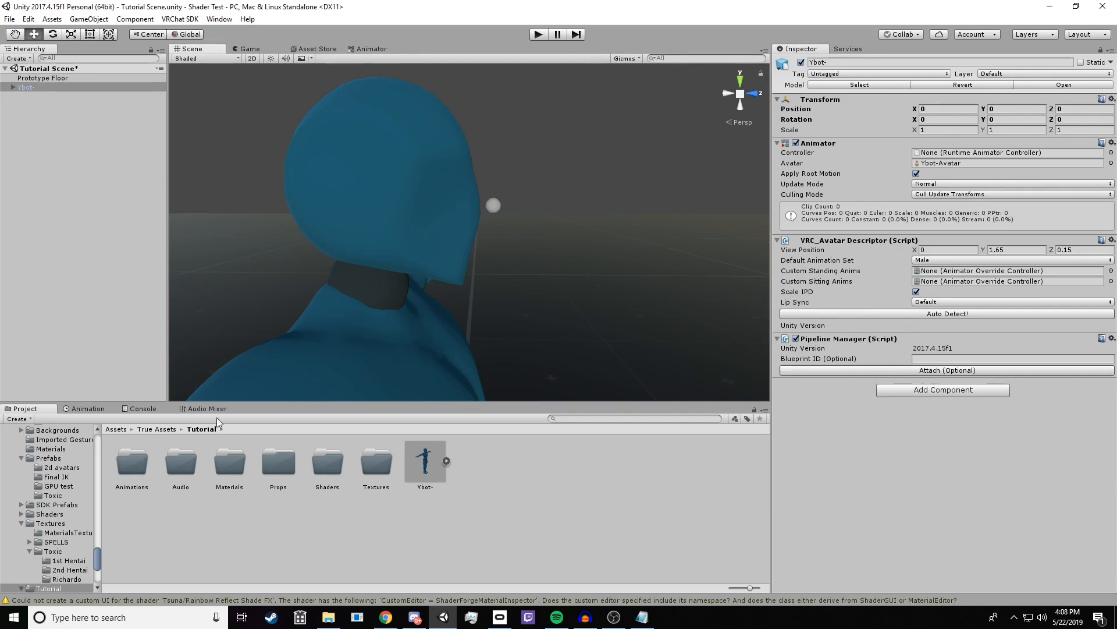
Duplicate the CustomOverrideEmpty controller in True Assets > VRCSDK > Examples > Sample Assets > Animation.
click(149, 429)
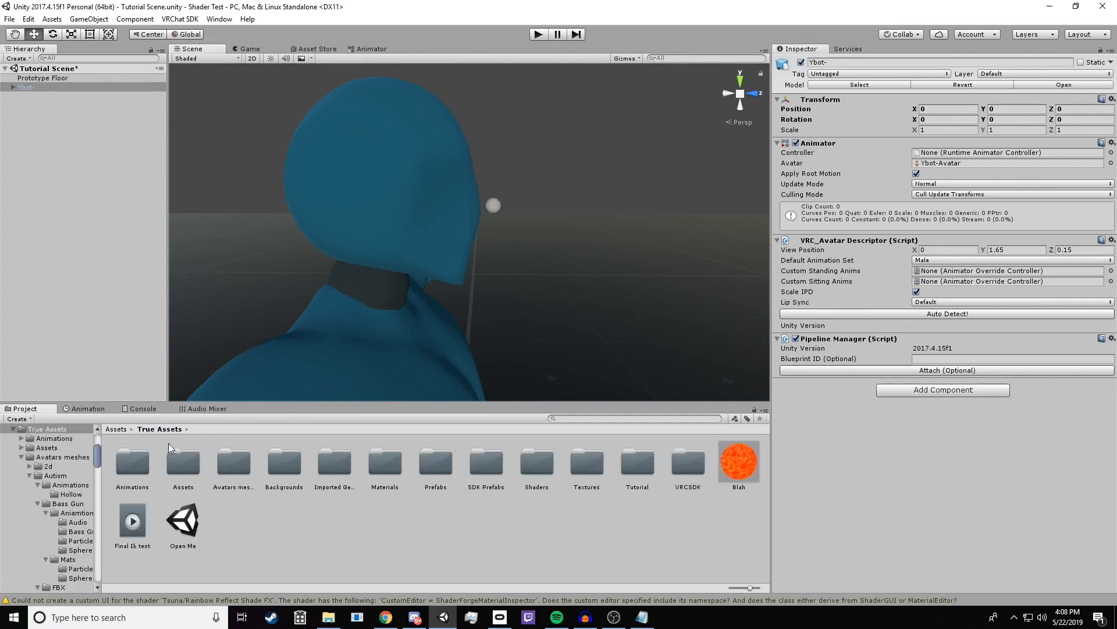
double_click(684, 467)
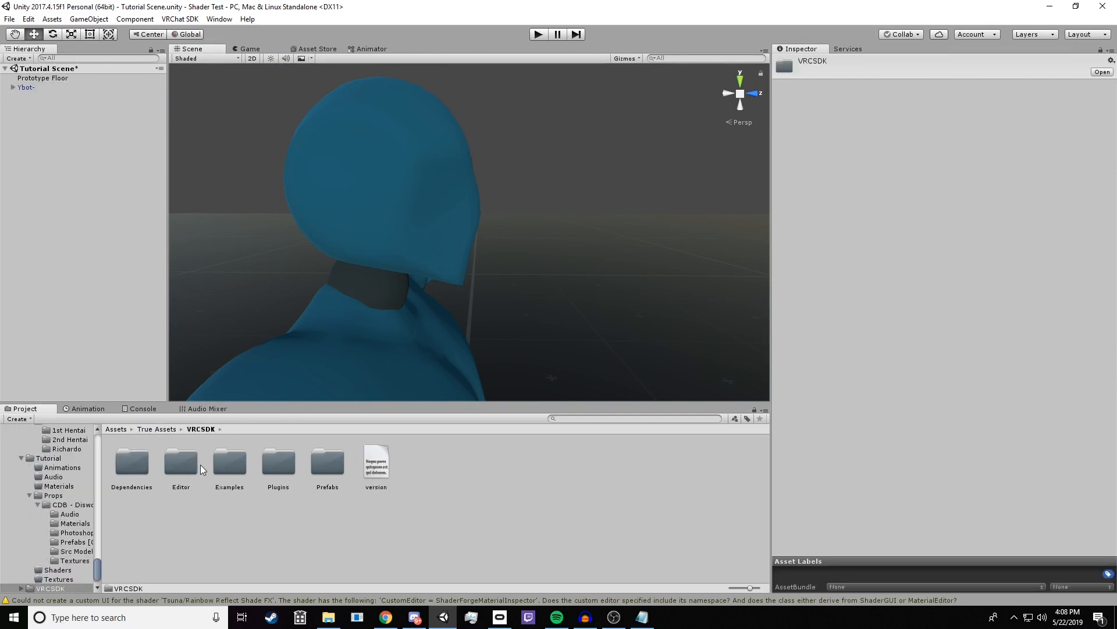
double_click(229, 464)
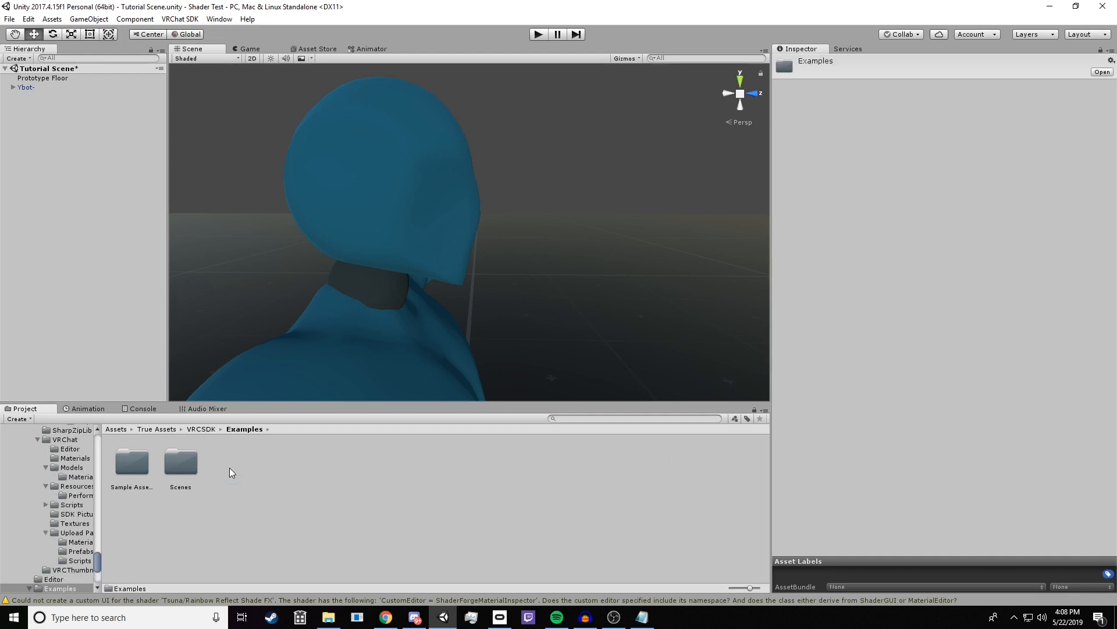
double_click(132, 466)
double_click(134, 466)
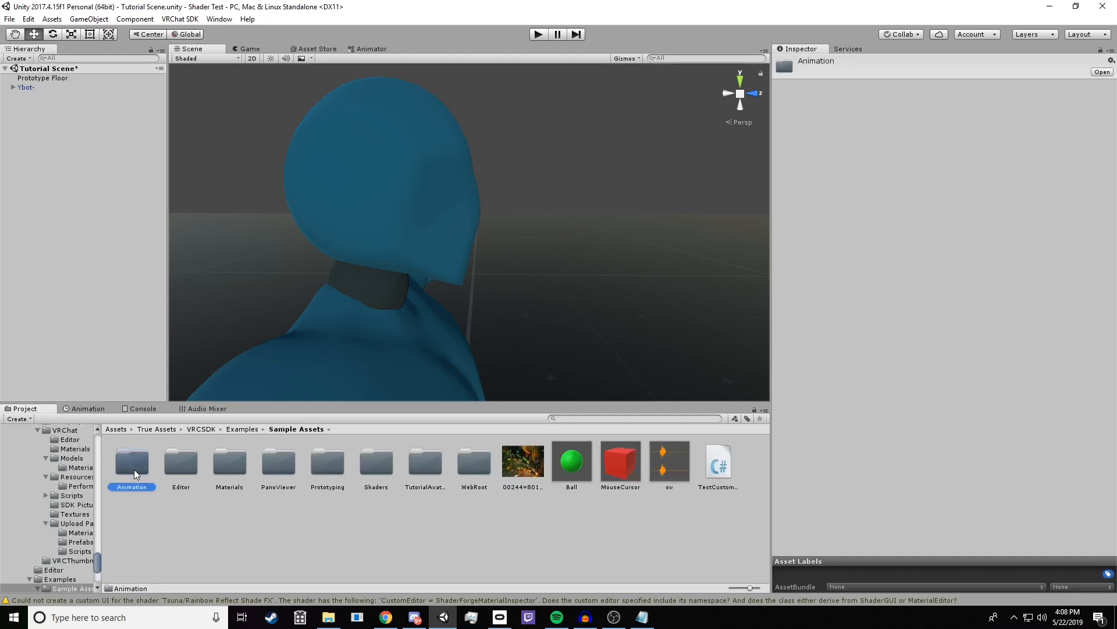
click(277, 468)
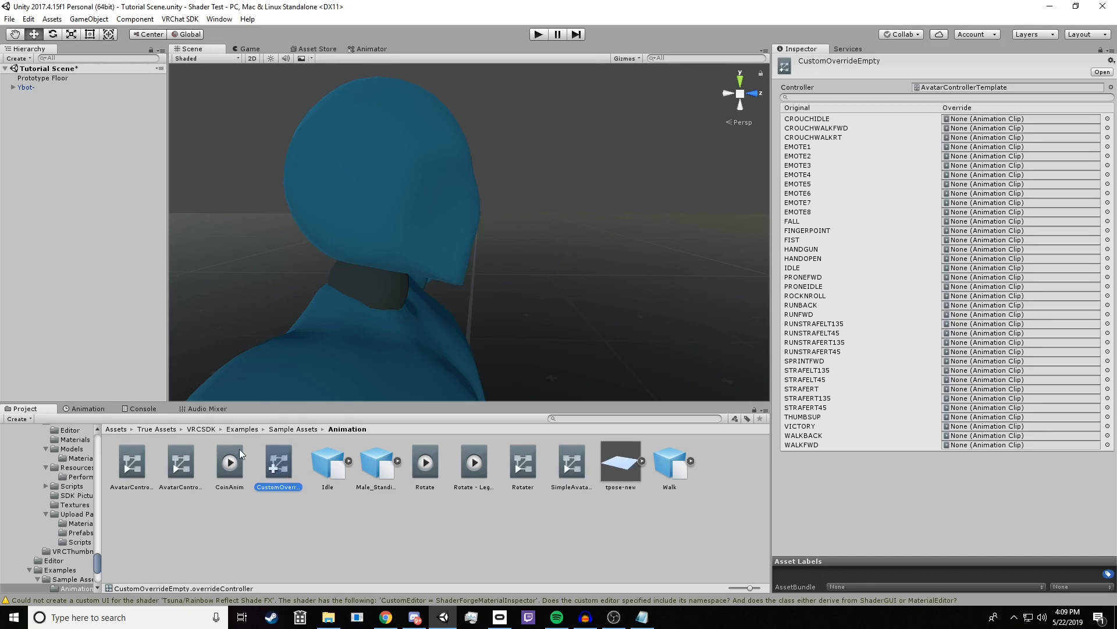
key(ctrl+d)
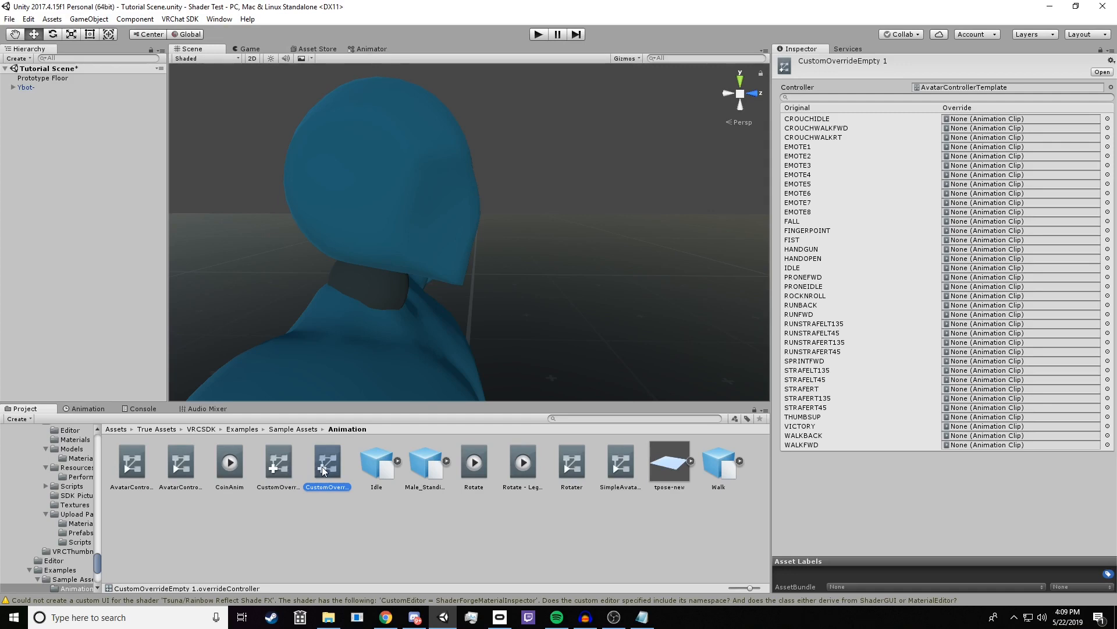
Move the duplicated CustomOverrideEmpty 1 controller into the Tutorial folder and open that folder.
scroll(64, 503, up, 5)
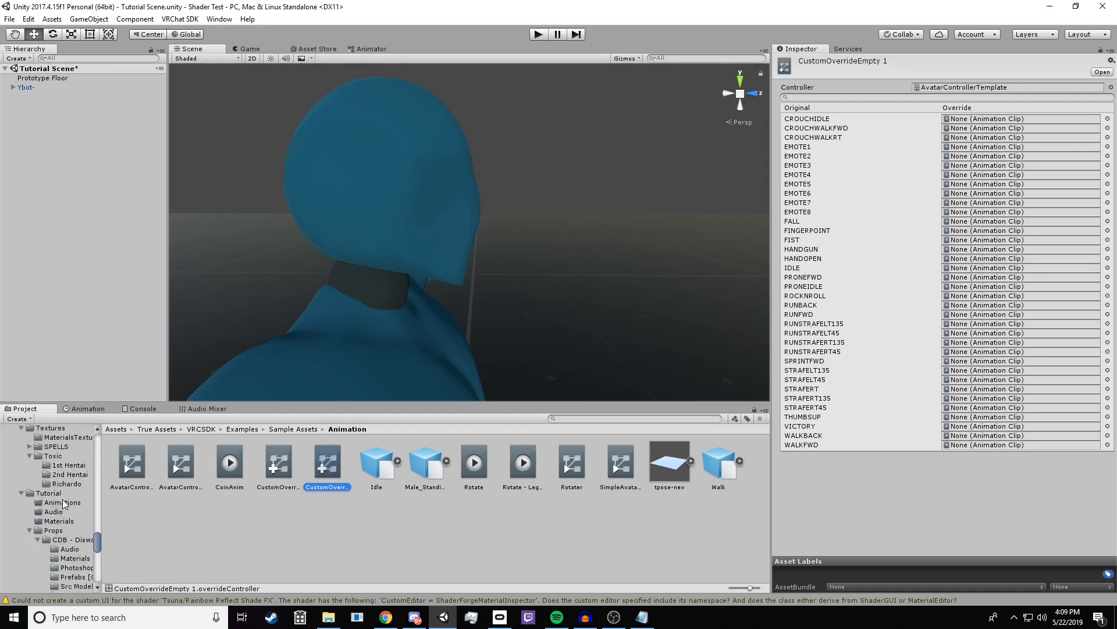
drag(65, 504, 57, 494)
scroll(64, 499, up, 3)
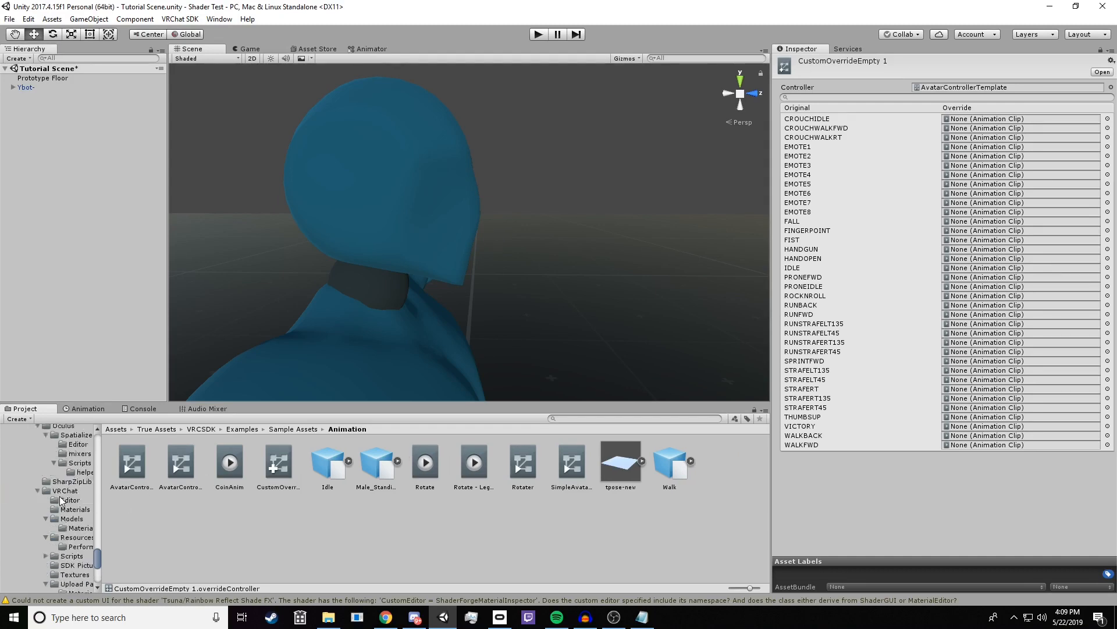
click(160, 432)
click(659, 473)
double_click(658, 472)
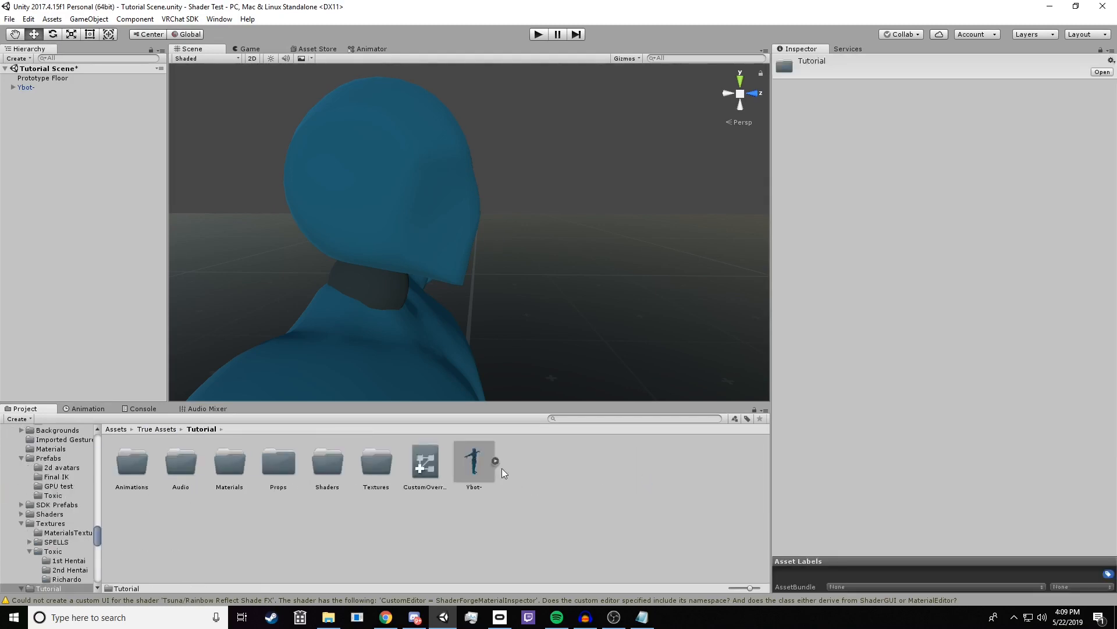
Rename the copied override controller in the Tutorial folder as Tutorial Overrides.
click(427, 474)
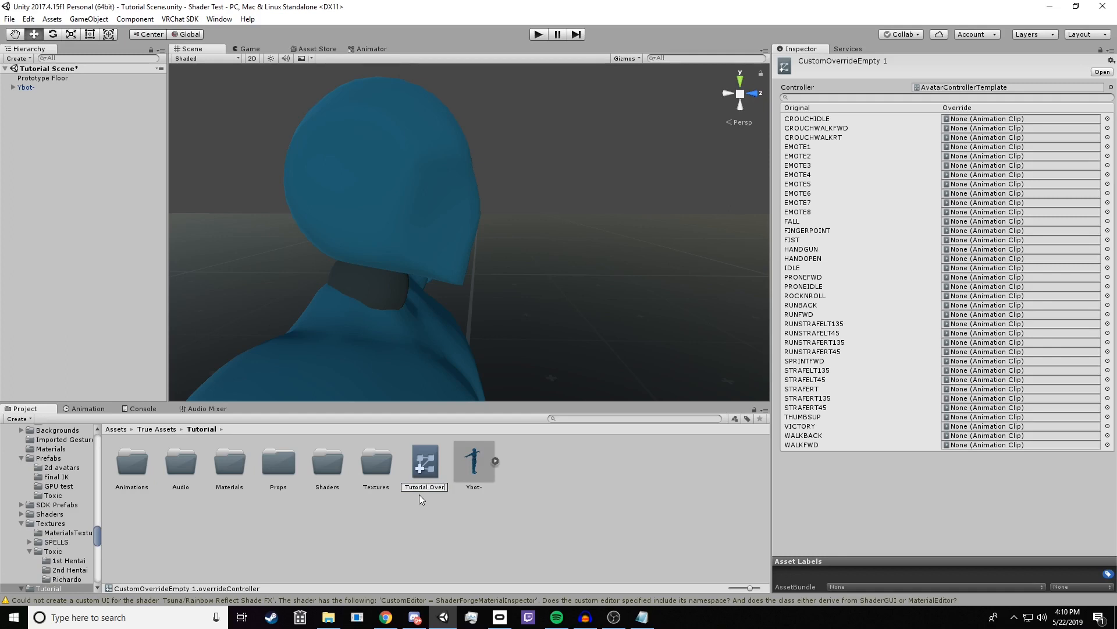
key(Return)
click(382, 438)
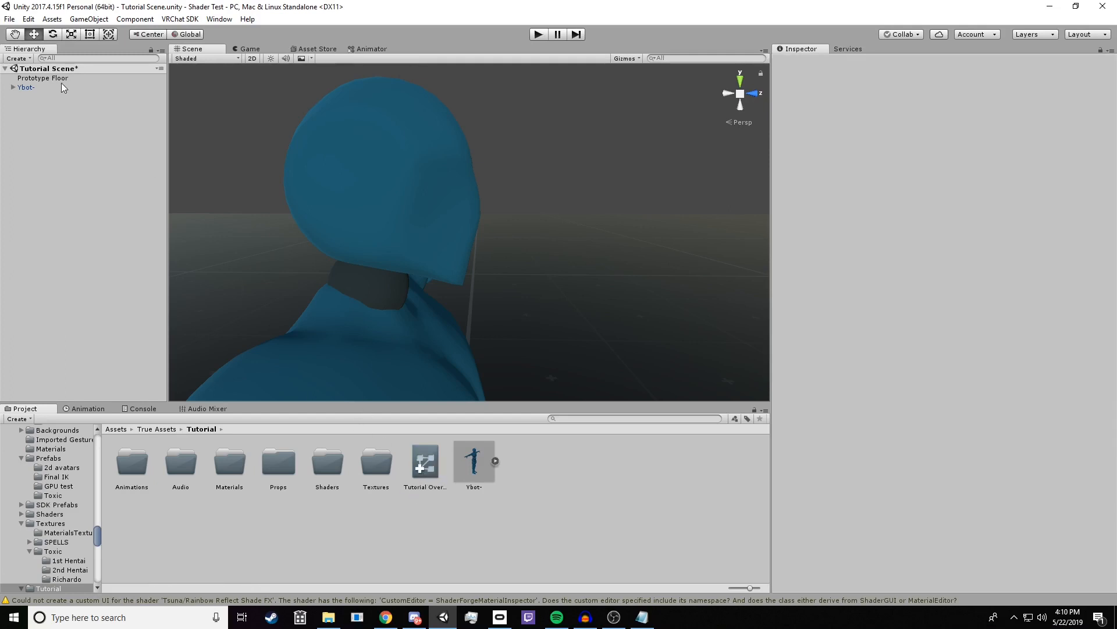
Assign Tutorial Overrides to both Custom Standing Anims and Custom Sitting Anims in the Ybot- avatar descriptor.
click(30, 86)
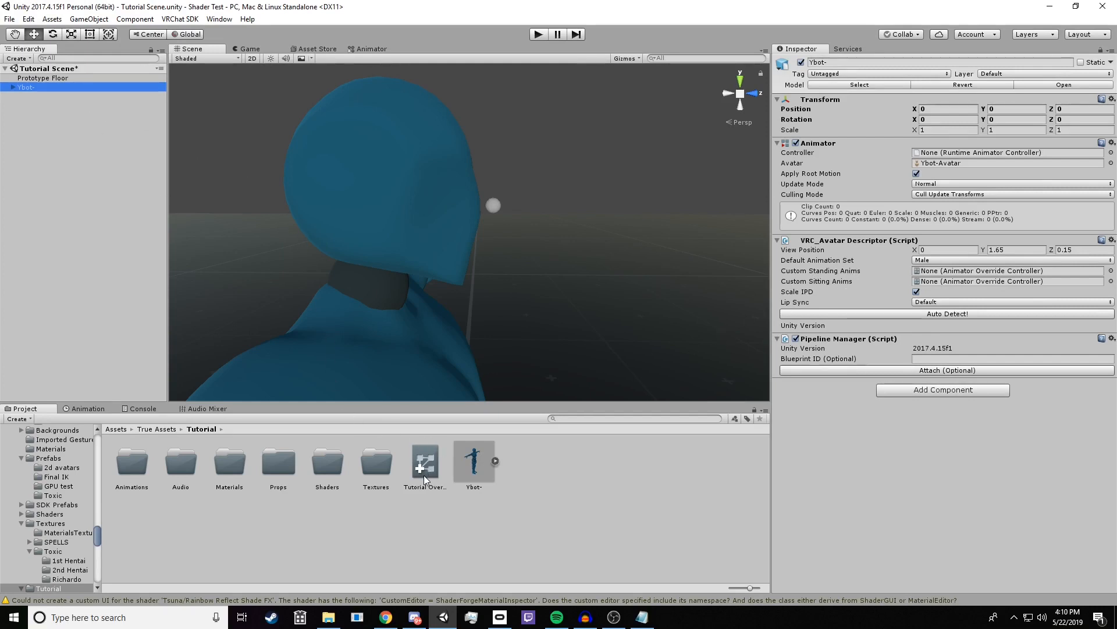
drag(424, 475, 949, 279)
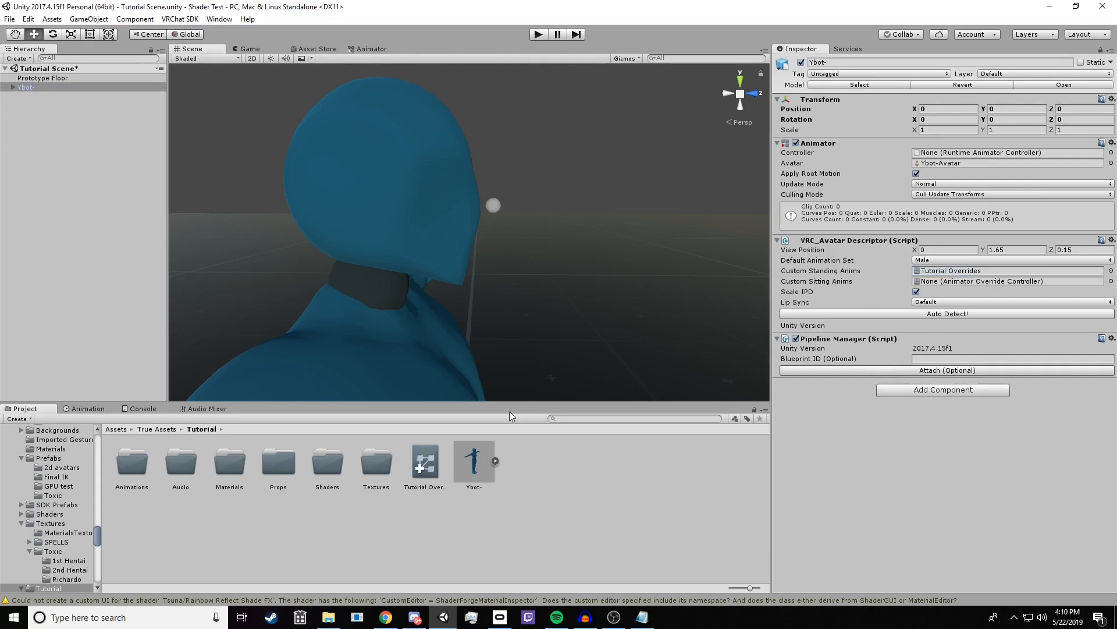
drag(420, 470, 938, 283)
scroll(479, 255, down, 8)
middle_drag(486, 317, 497, 301)
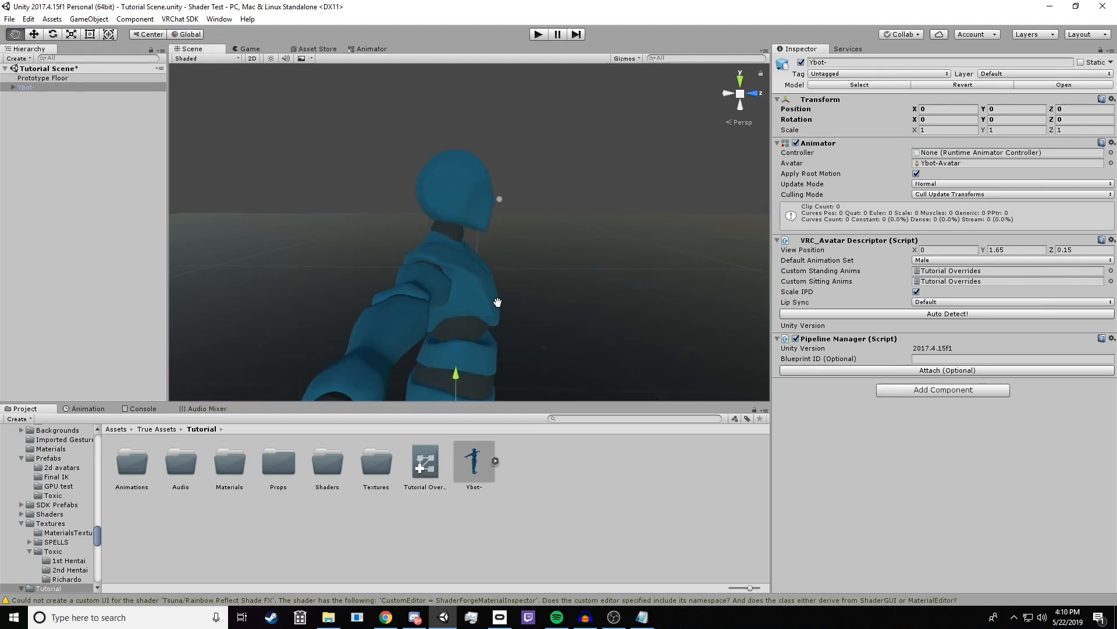
scroll(497, 301, down, 3)
drag(418, 463, 414, 452)
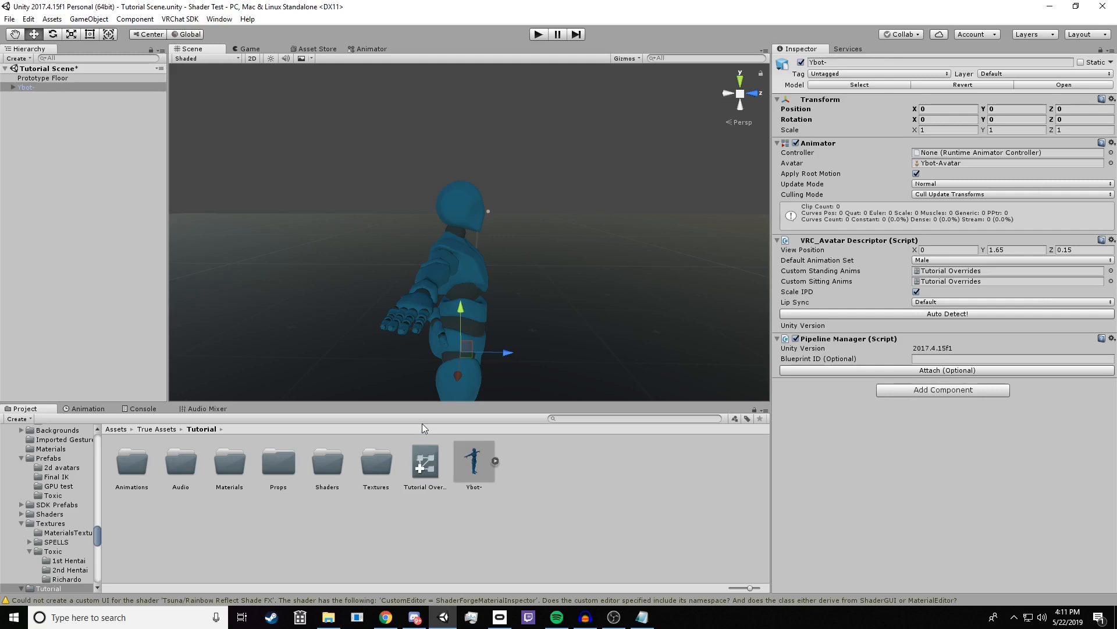
key(alt+Tab)
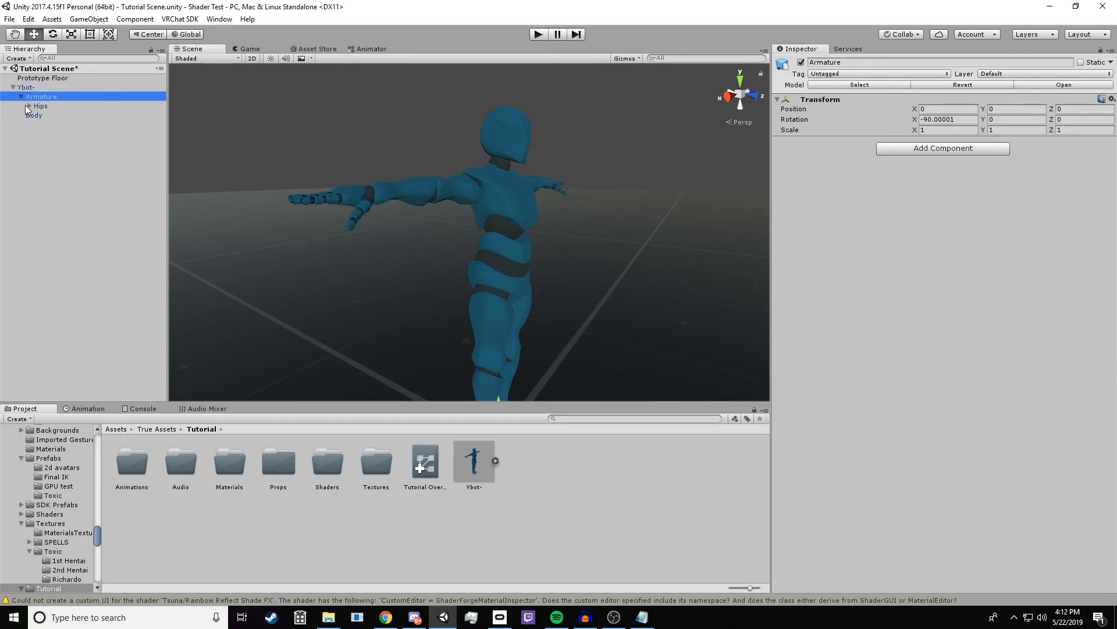
Expand the Ybot- armature from Hips through the spine, chest and right arm down to the Right_wrist bone's fingers.
click(29, 106)
click(45, 143)
click(54, 171)
click(62, 181)
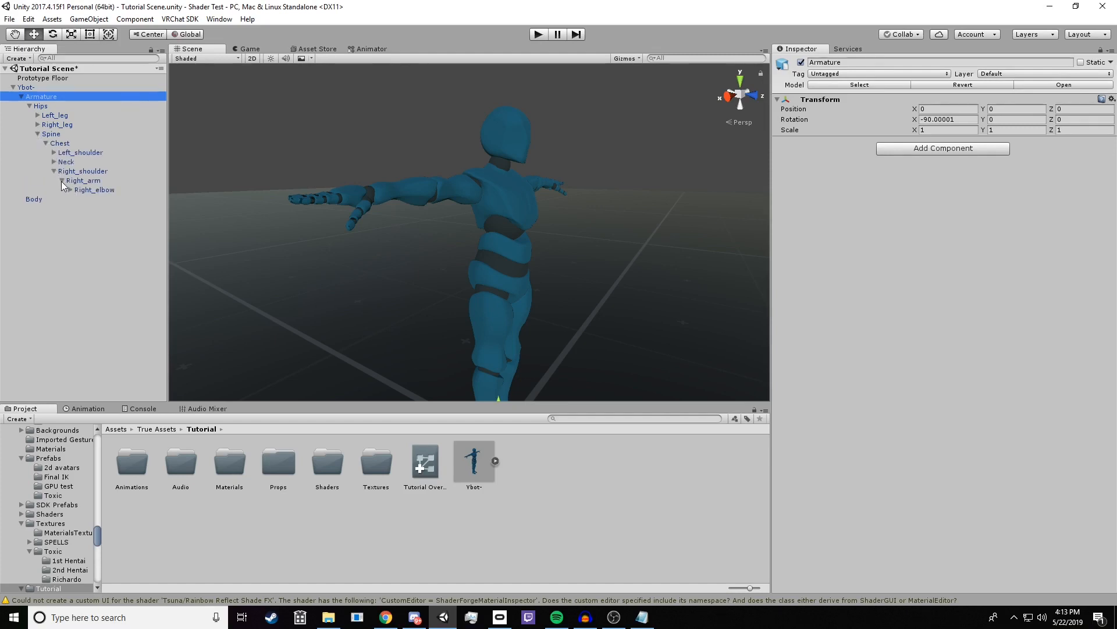
click(70, 190)
click(78, 199)
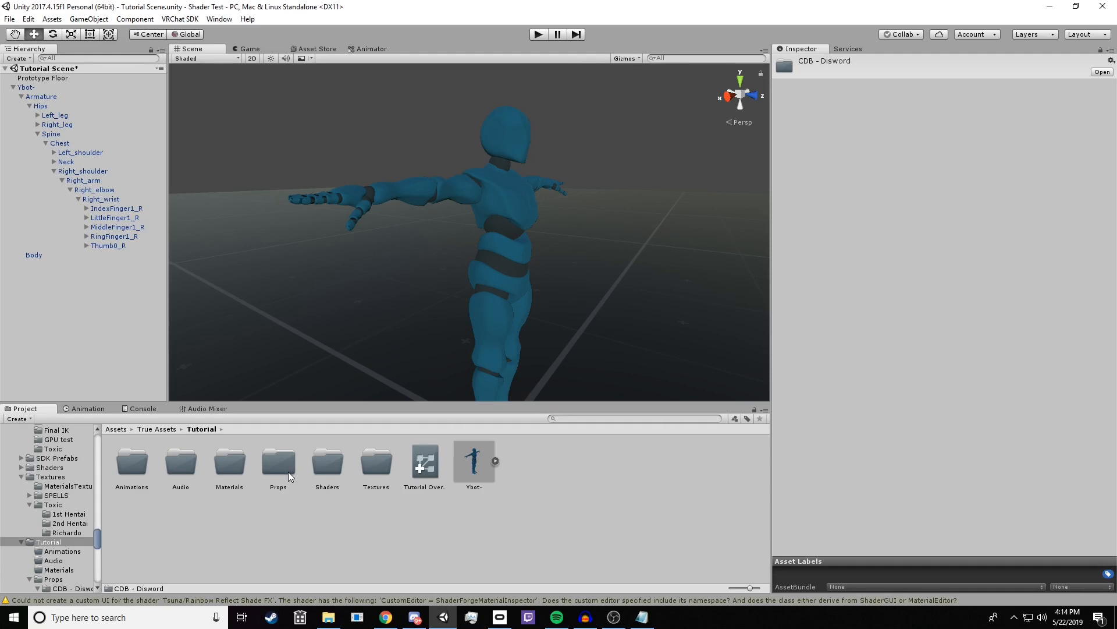
Place the CDB_Disword prefab from Props > CDB - Disword > Prefabs [Open This] under the Right_wrist bone.
double_click(289, 471)
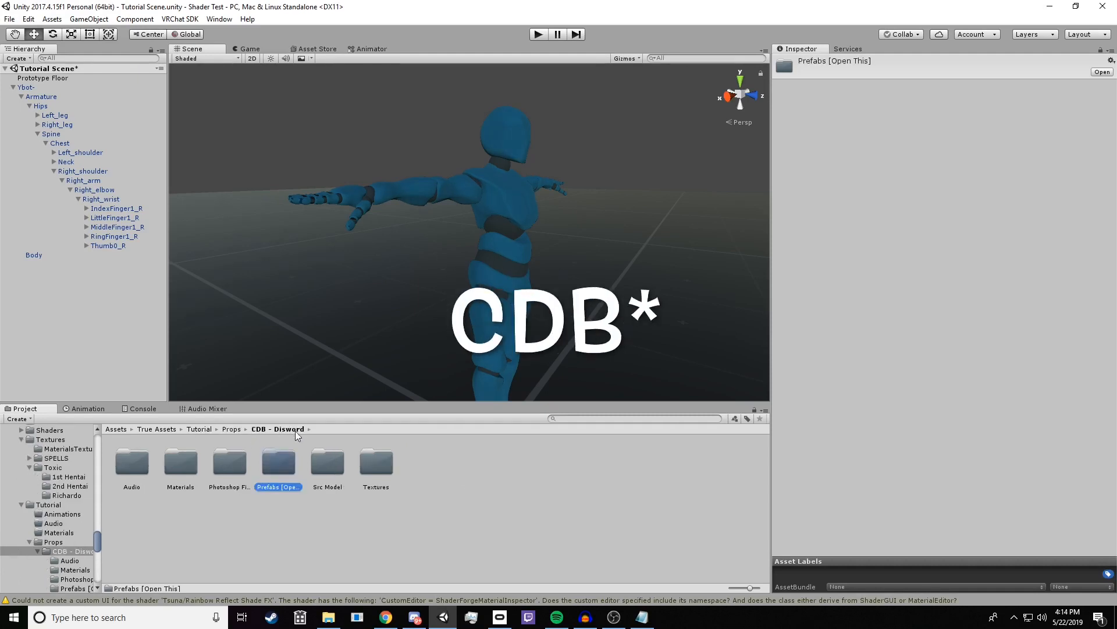
double_click(279, 463)
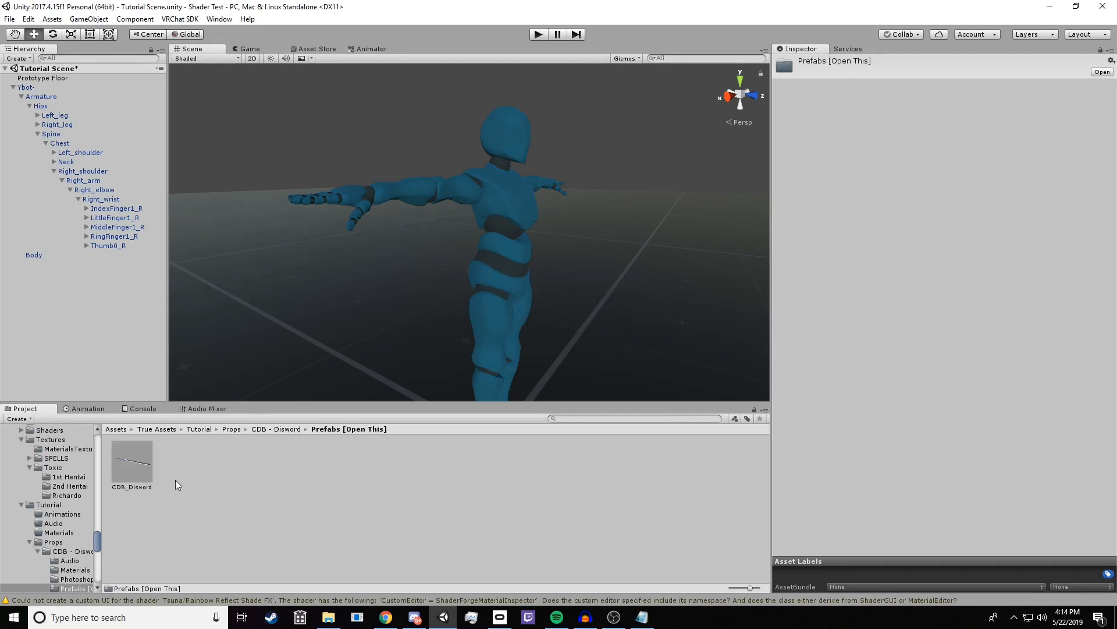
click(141, 464)
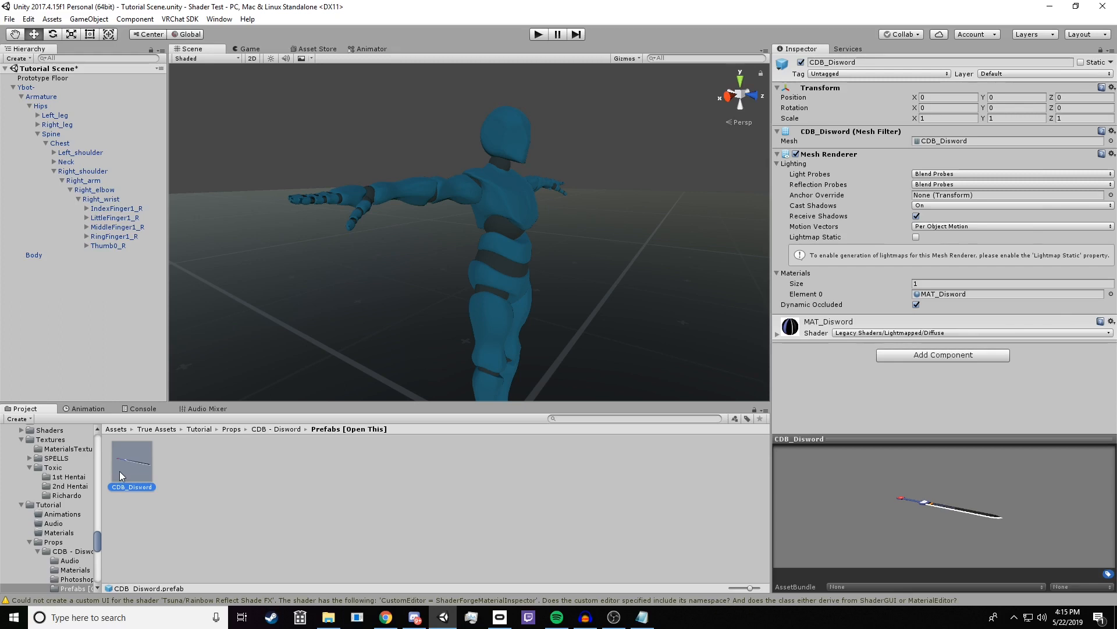
drag(120, 471, 100, 203)
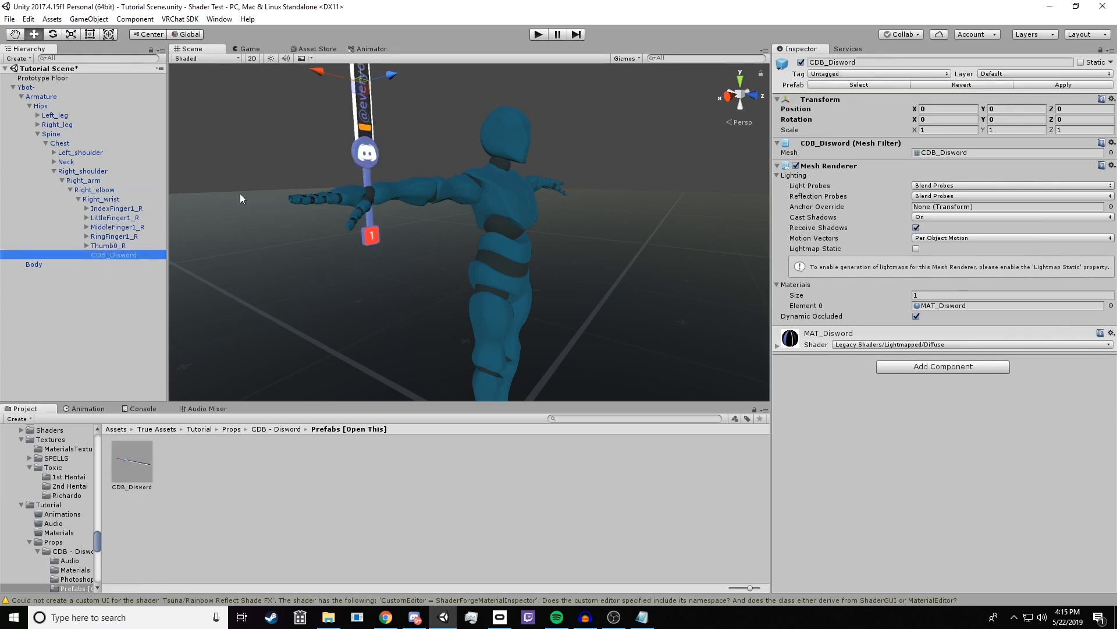
Move the CDB_Disword sword slightly to a position of about 0, 0.01, 0.006.
scroll(351, 227, up, 3)
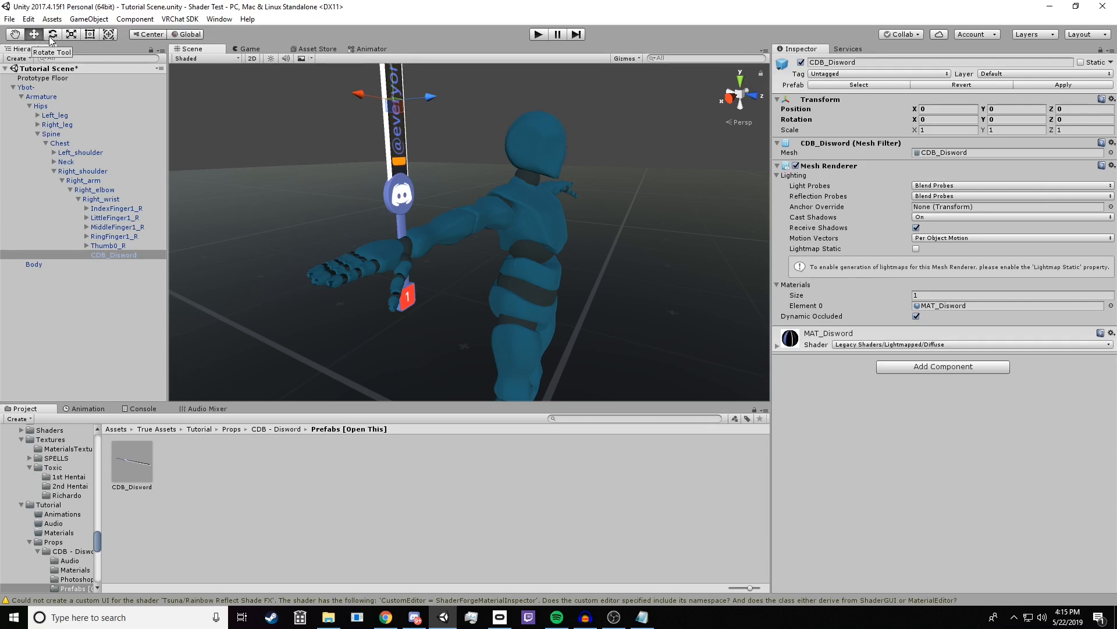
click(18, 38)
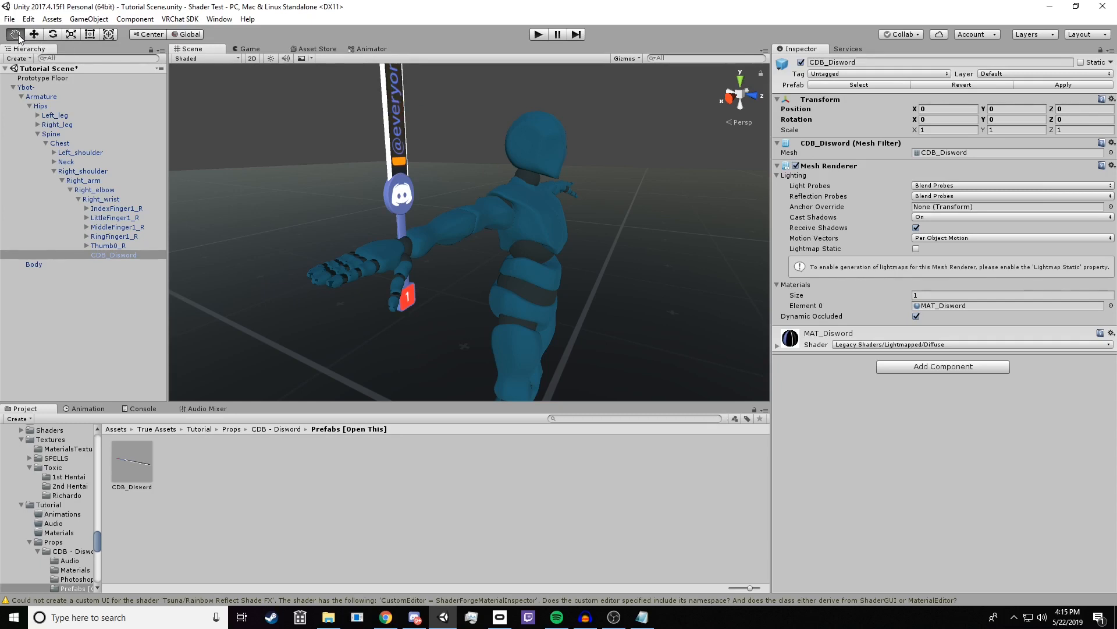
drag(599, 251, 581, 227)
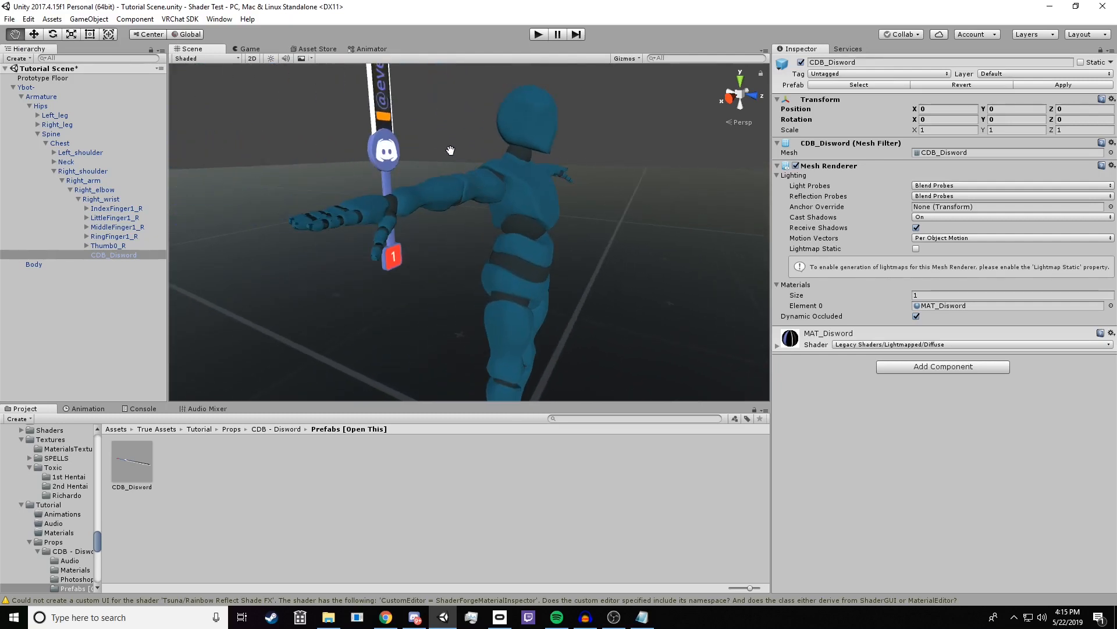
drag(446, 145, 463, 197)
click(34, 34)
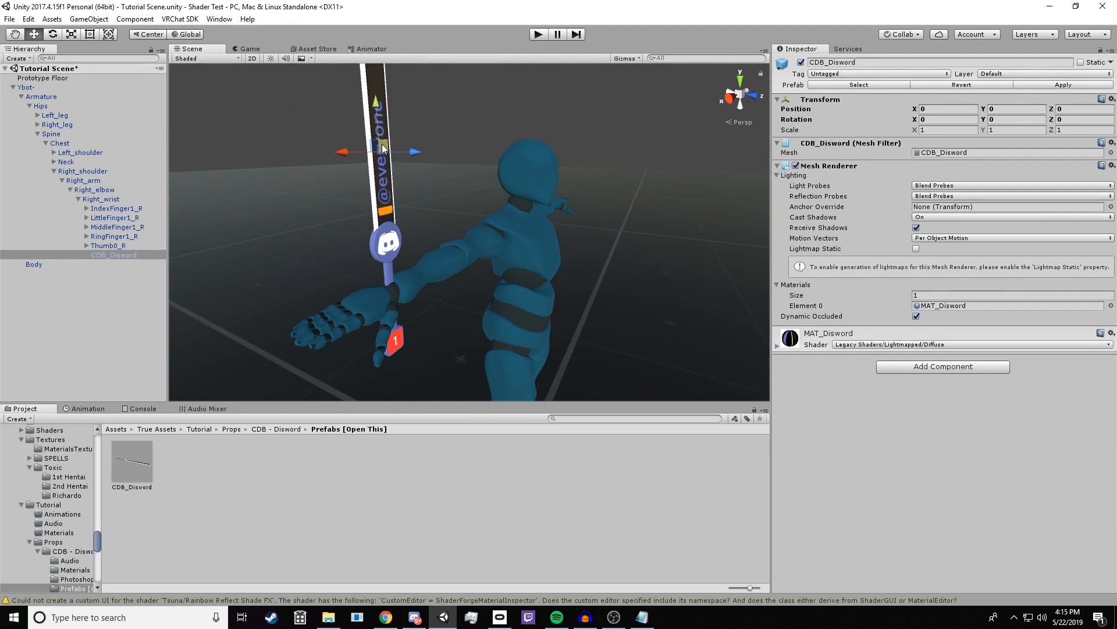
mouse_move(383, 147)
mouse_down()
mouse_move(416, 152)
mouse_move(386, 144)
mouse_up()
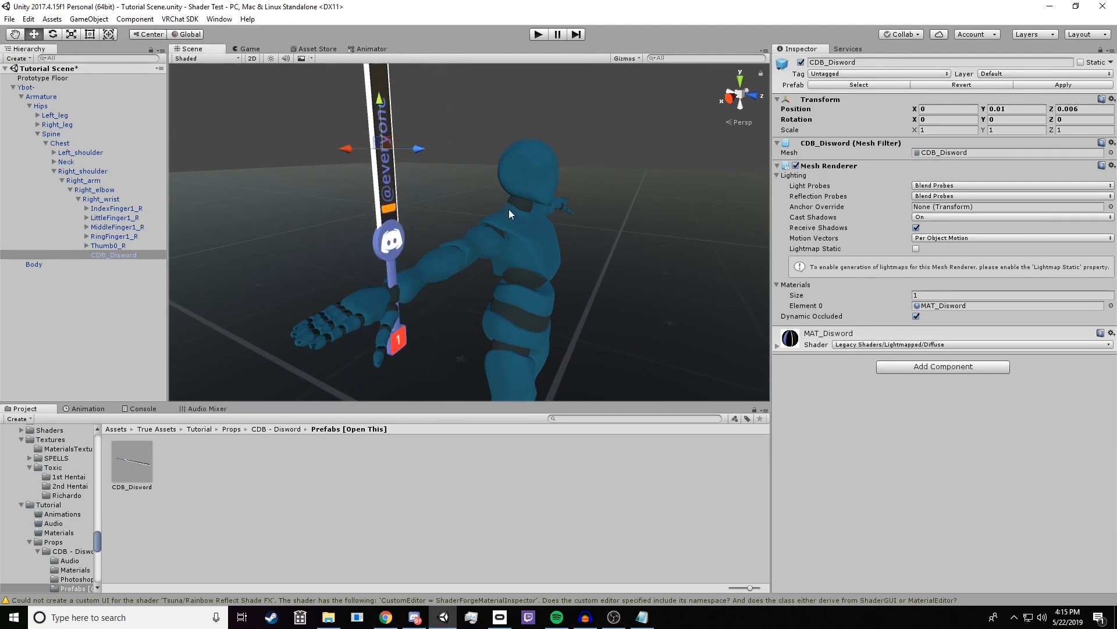
click(53, 34)
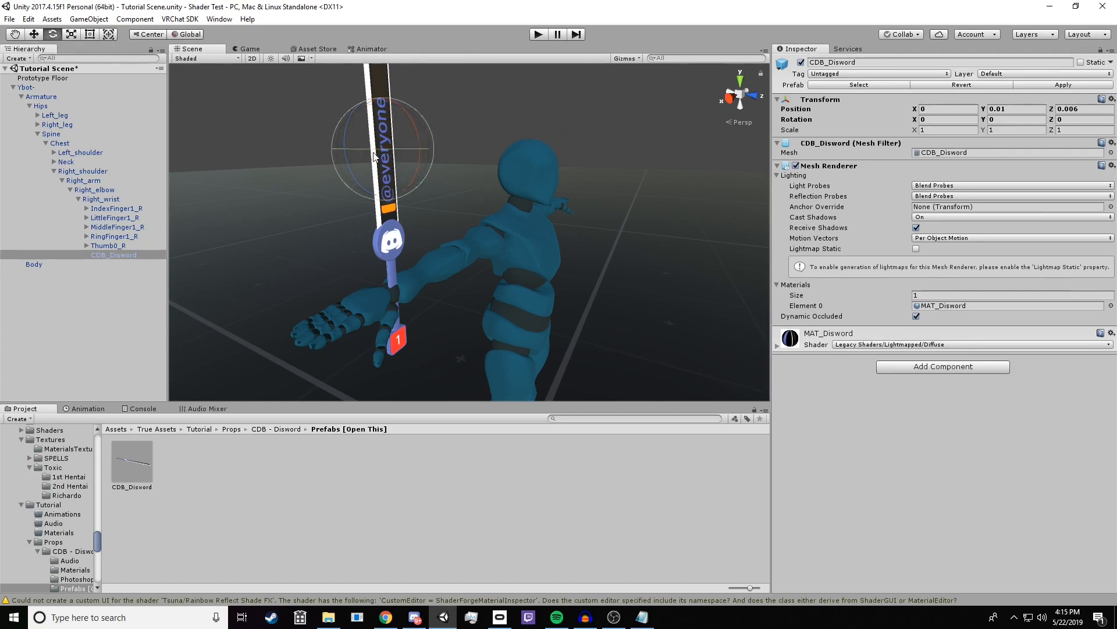
drag(373, 151, 415, 163)
key(ctrl+z)
Scale the sword uniformly down to about 0.83.
click(72, 35)
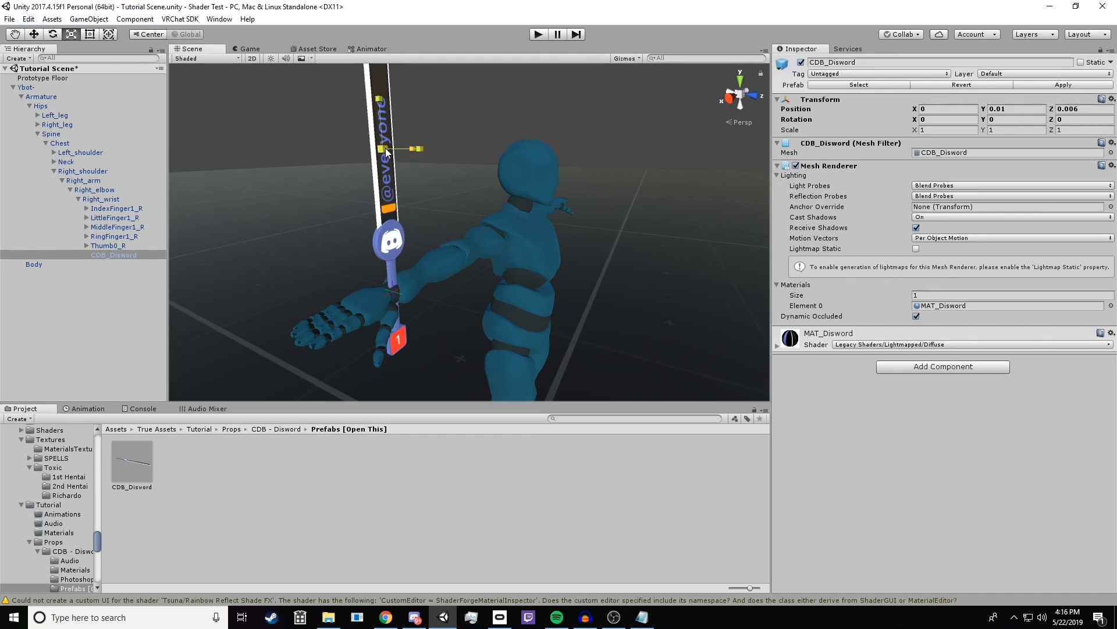
drag(387, 153, 376, 153)
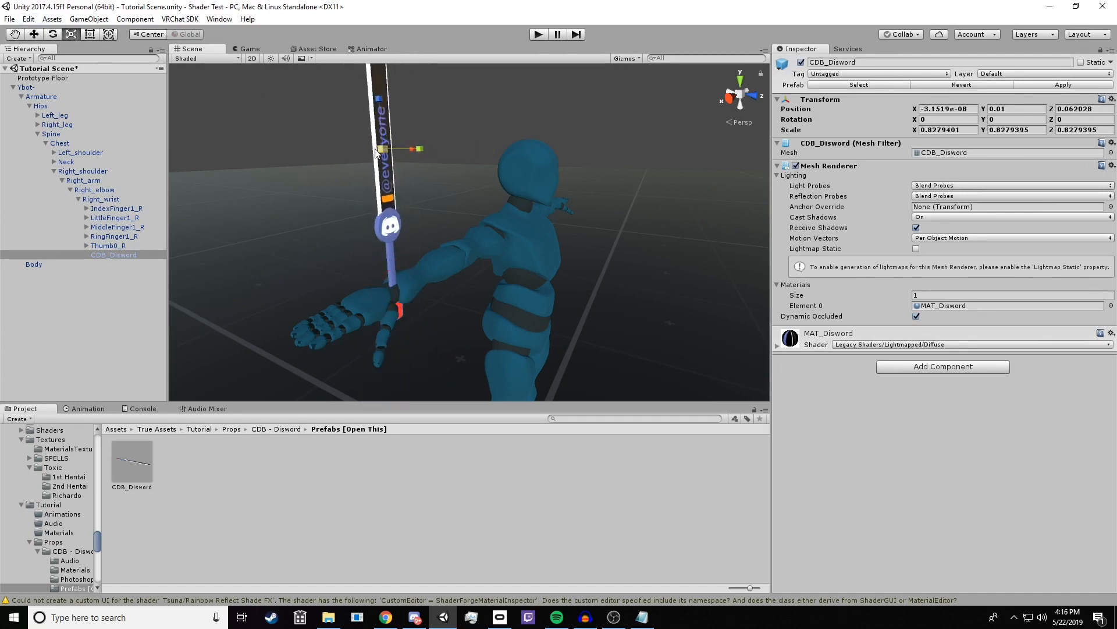
click(92, 36)
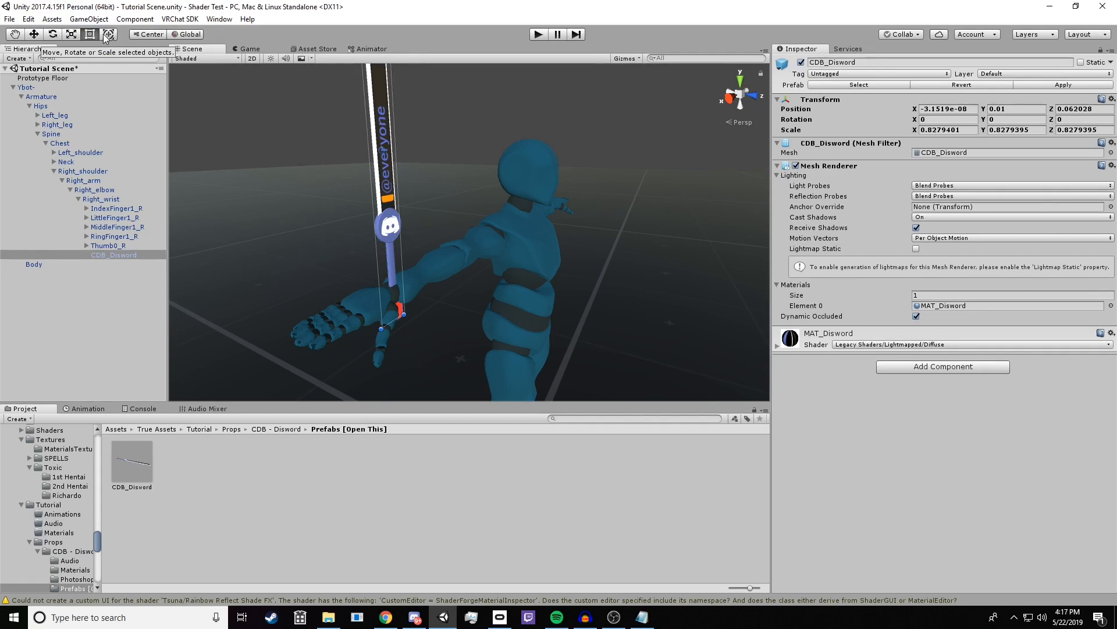
Rotate the sword to about -89.3, -157.3, 157.6 and move it near the right hand at about -0.095, -0.185, -0.057.
key(w)
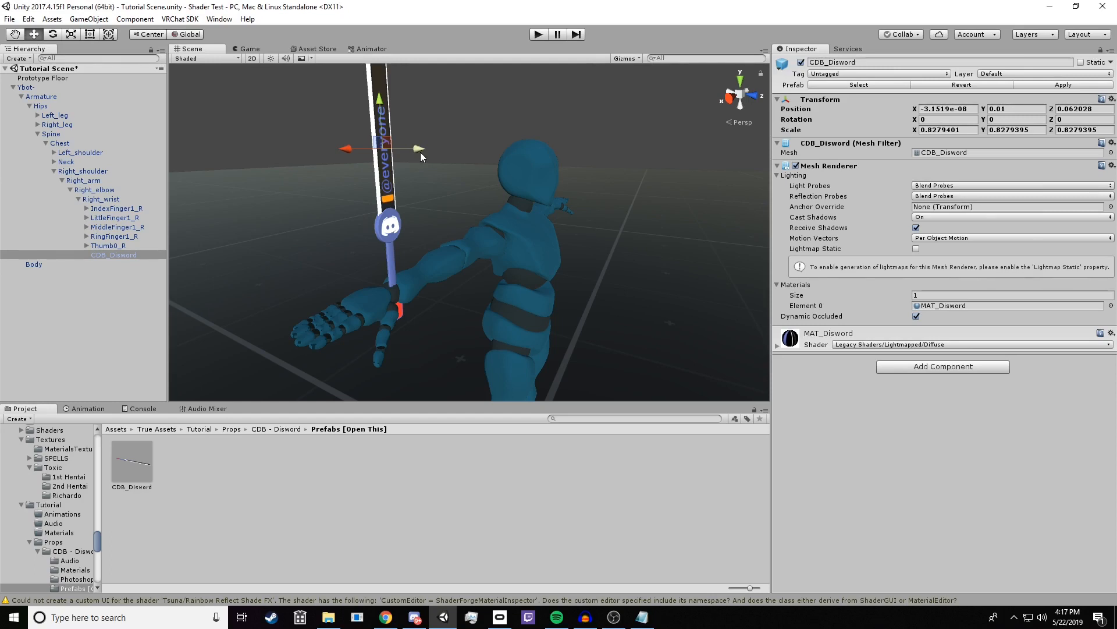
drag(379, 100, 510, 153)
middle_drag(511, 153, 502, 177)
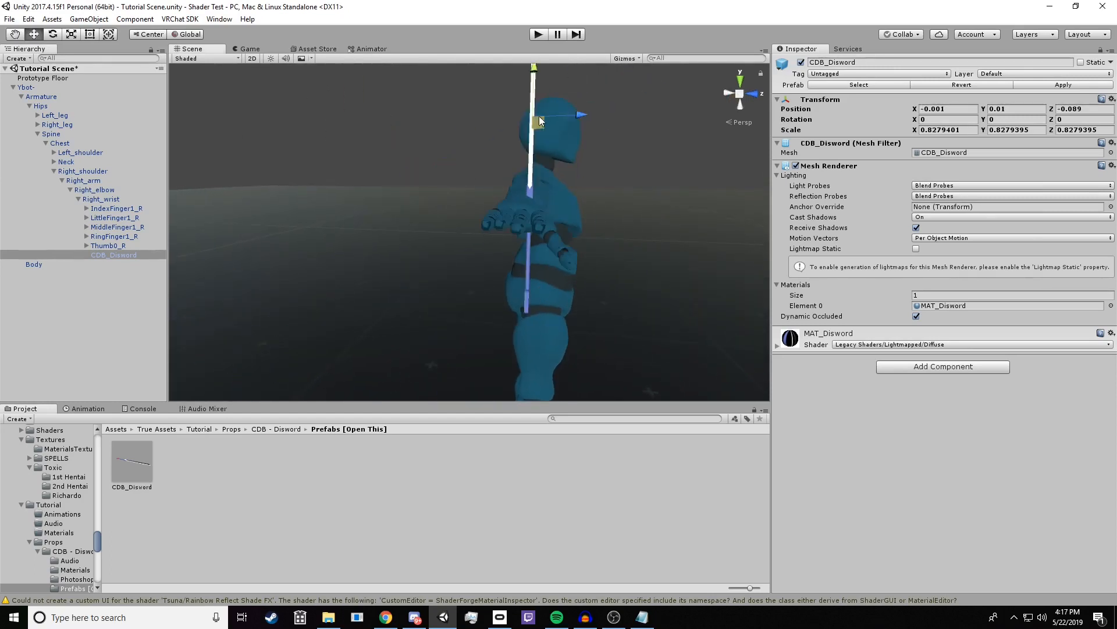
drag(538, 123, 595, 164)
alt+drag(595, 164, 524, 309)
key(f)
key(e)
key(w)
drag(459, 282, 458, 280)
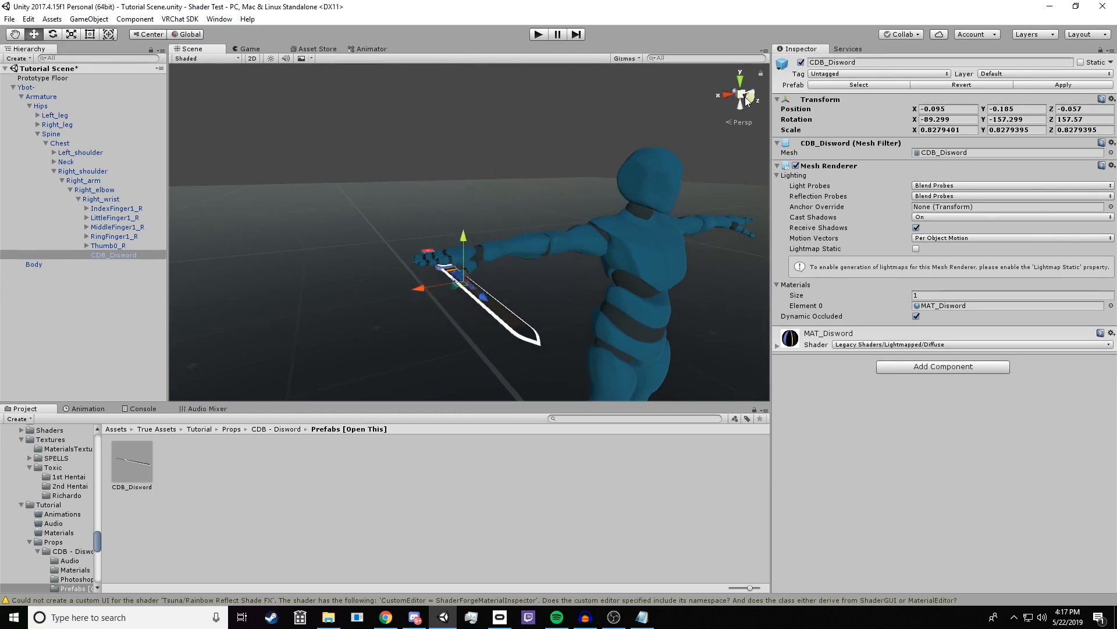
Align the sword's handle with the right palm using axis views, at a position of about -0.1, 0.019, -0.022.
click(749, 97)
middle_drag(451, 210, 559, 235)
drag(559, 248, 651, 233)
click(727, 94)
click(745, 93)
middle_drag(721, 153, 558, 238)
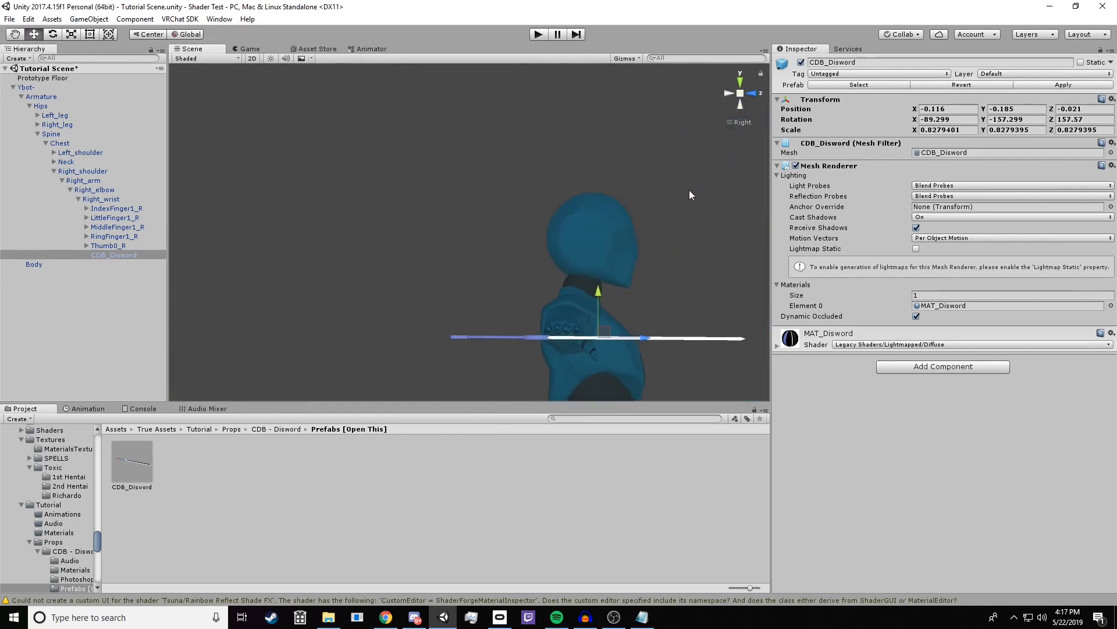
click(740, 83)
middle_drag(393, 112, 475, 204)
drag(471, 192, 465, 118)
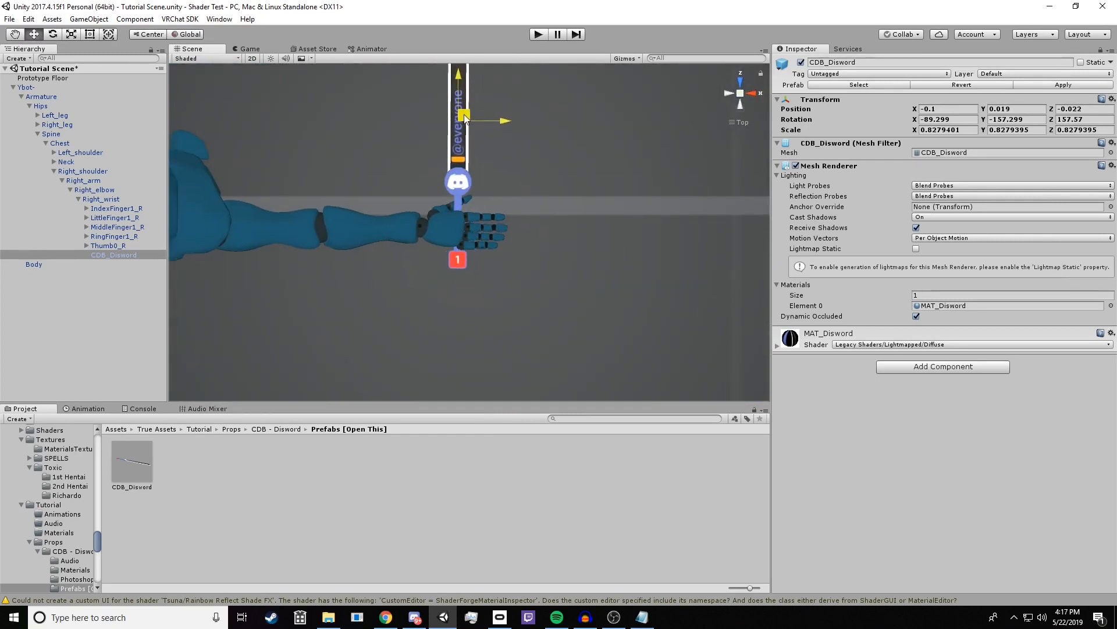
Examine the sword's placement in the right hand from several angles.
click(741, 82)
alt+drag(349, 267, 578, 217)
click(734, 91)
click(741, 92)
alt+drag(681, 169, 466, 308)
scroll(503, 271, down, 4)
scroll(501, 279, up, 5)
middle_drag(600, 244, 503, 280)
scroll(503, 281, down, 3)
click(481, 271)
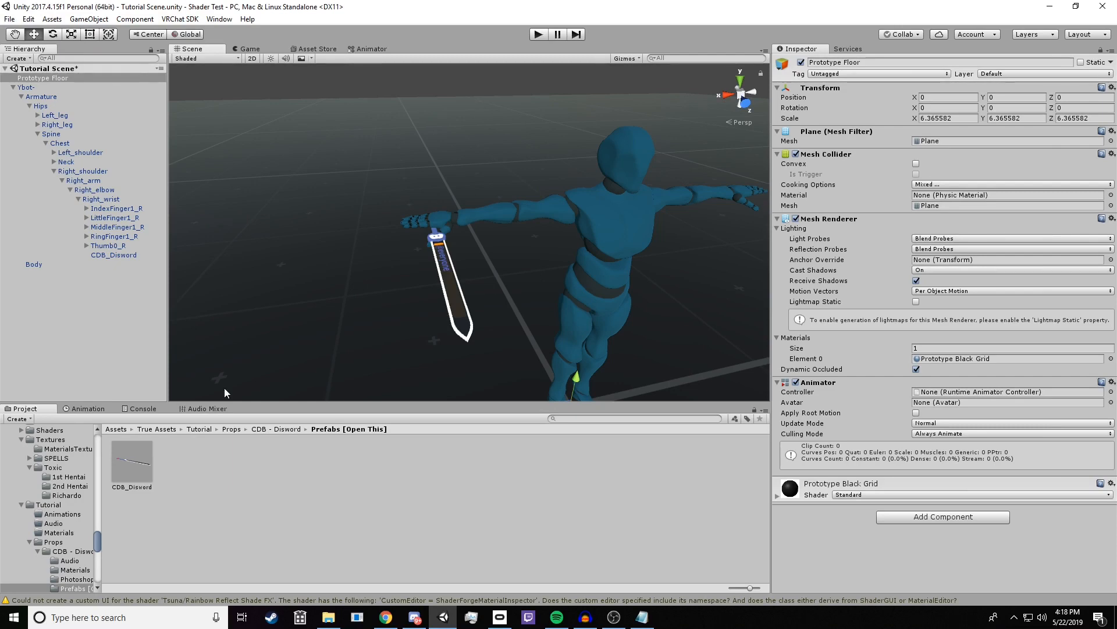
Create an animation clip named Sword Pullout in the Tutorial > Animations folder.
click(199, 429)
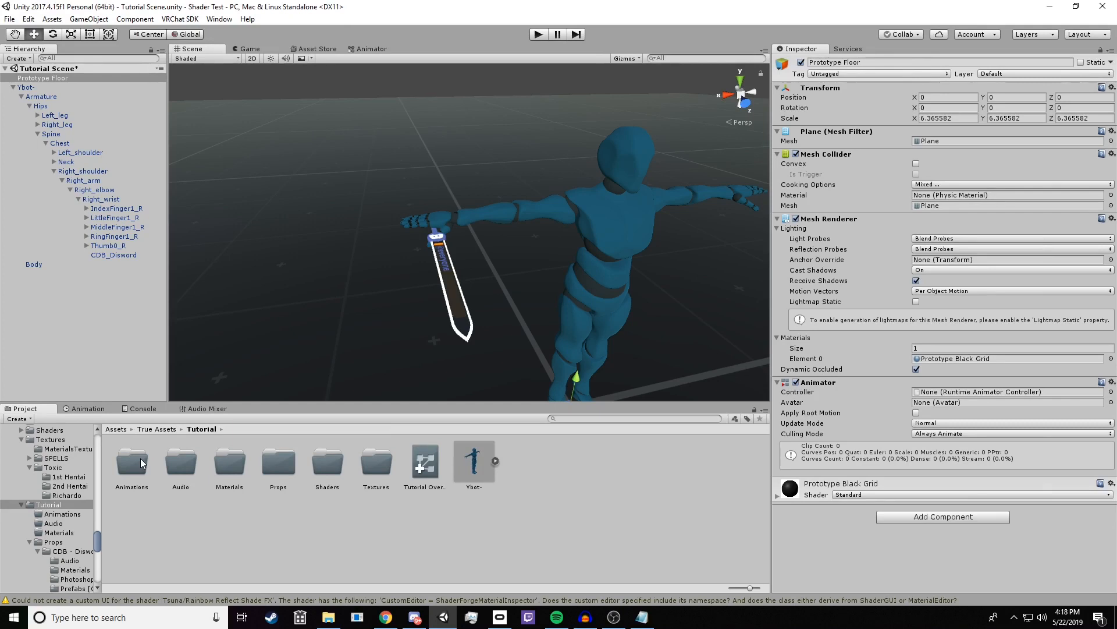
double_click(141, 459)
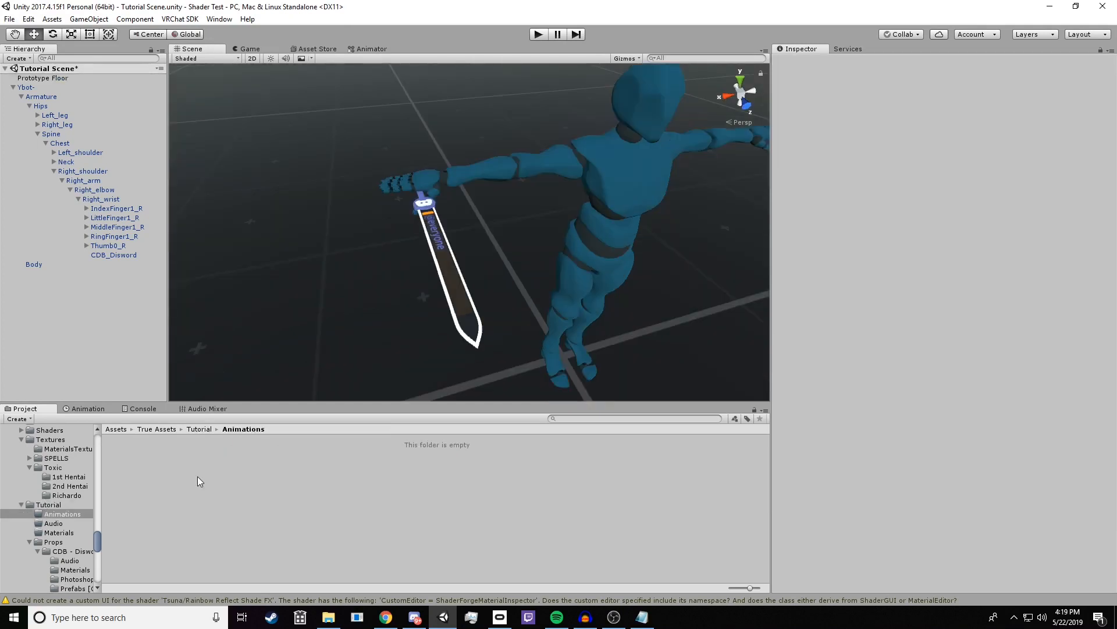
right_click(194, 456)
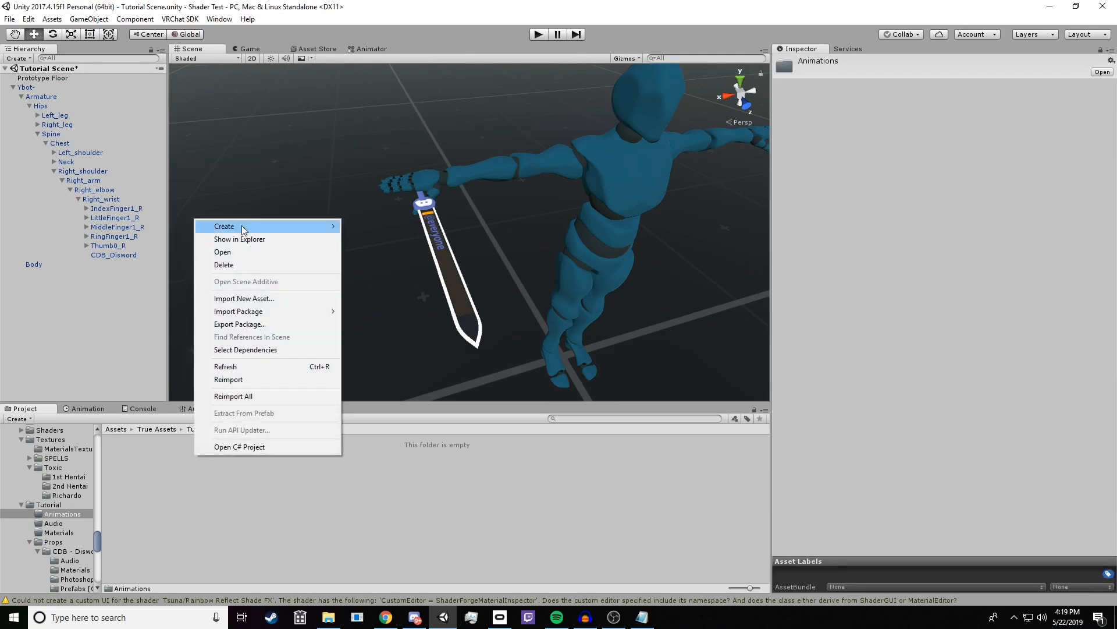
mouse_move(242, 225)
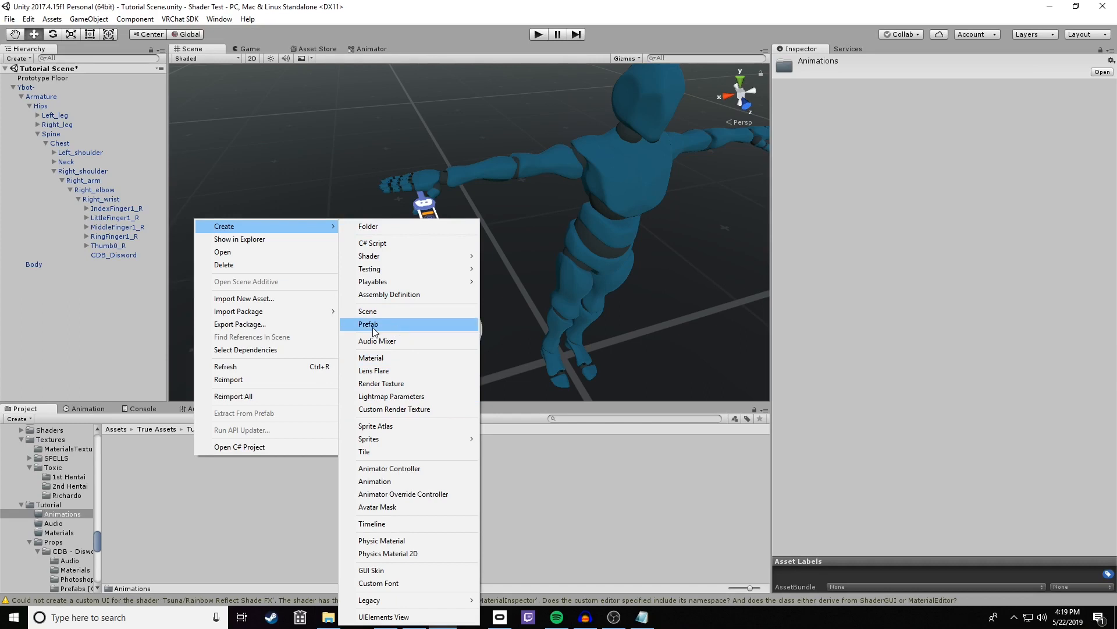
mouse_move(291, 230)
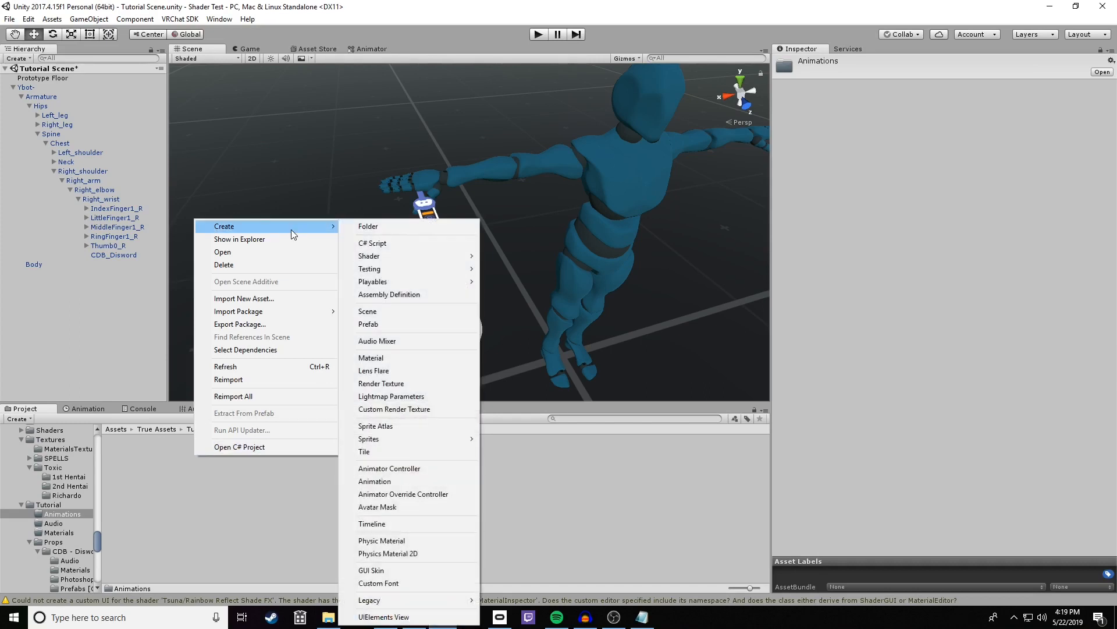
click(380, 481)
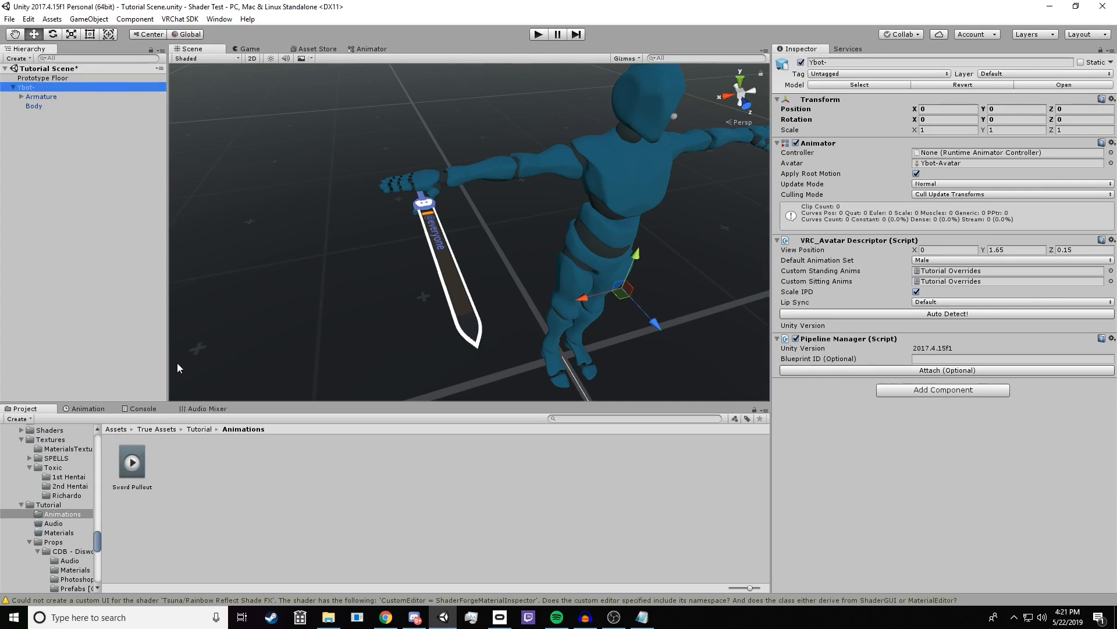
Duplicate the Ybot- avatar in the scene and assign the Sword Pullout animation to the copy.
click(32, 87)
key(ctrl+d)
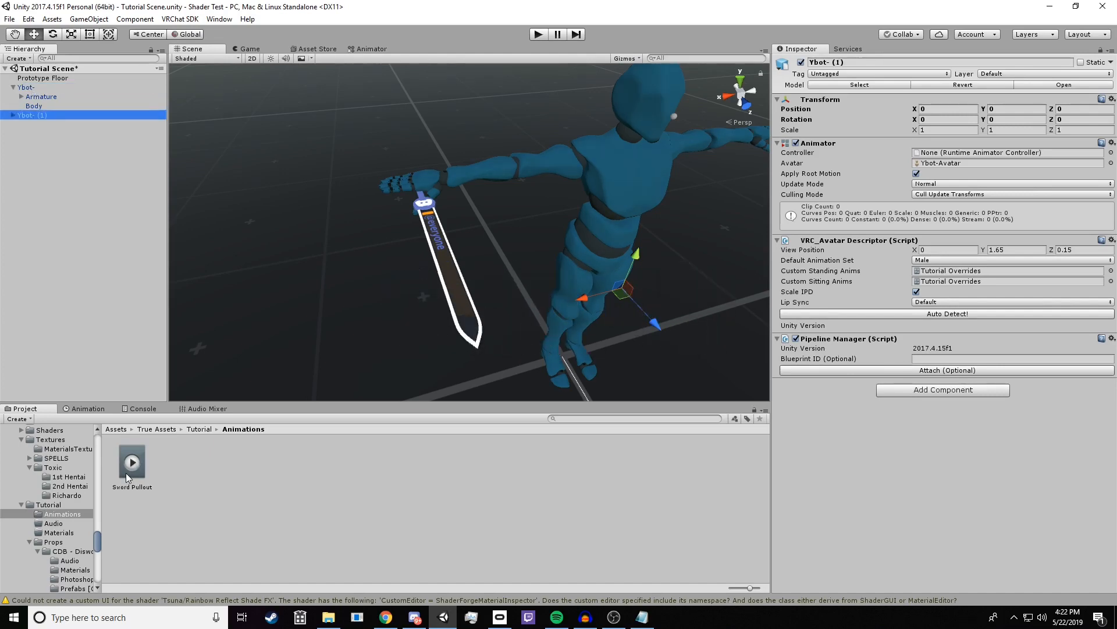
drag(128, 477, 71, 117)
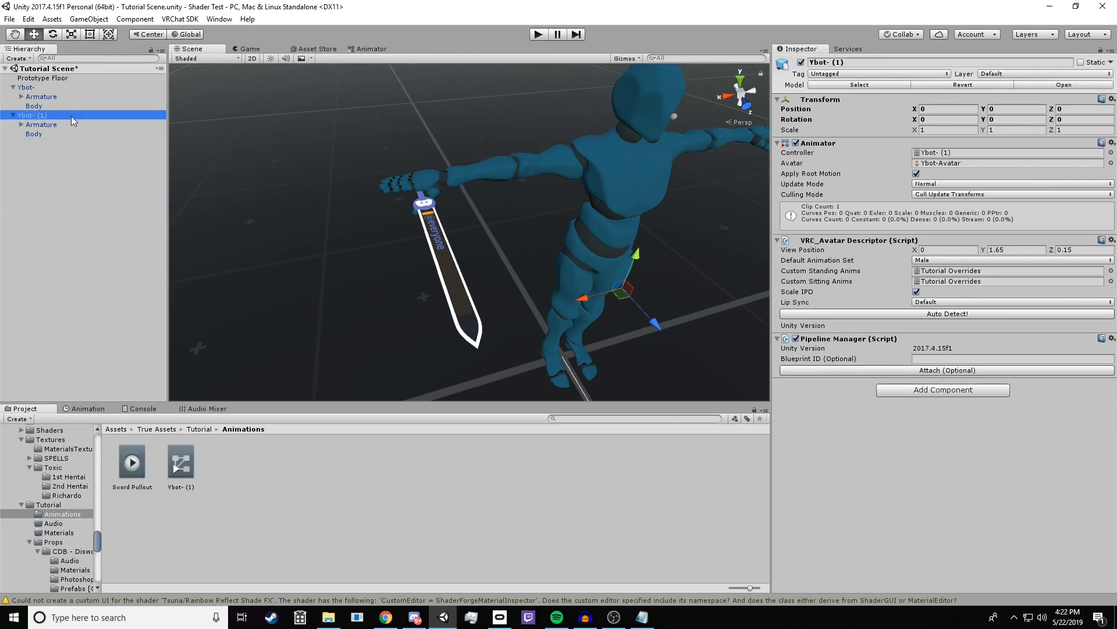
click(171, 476)
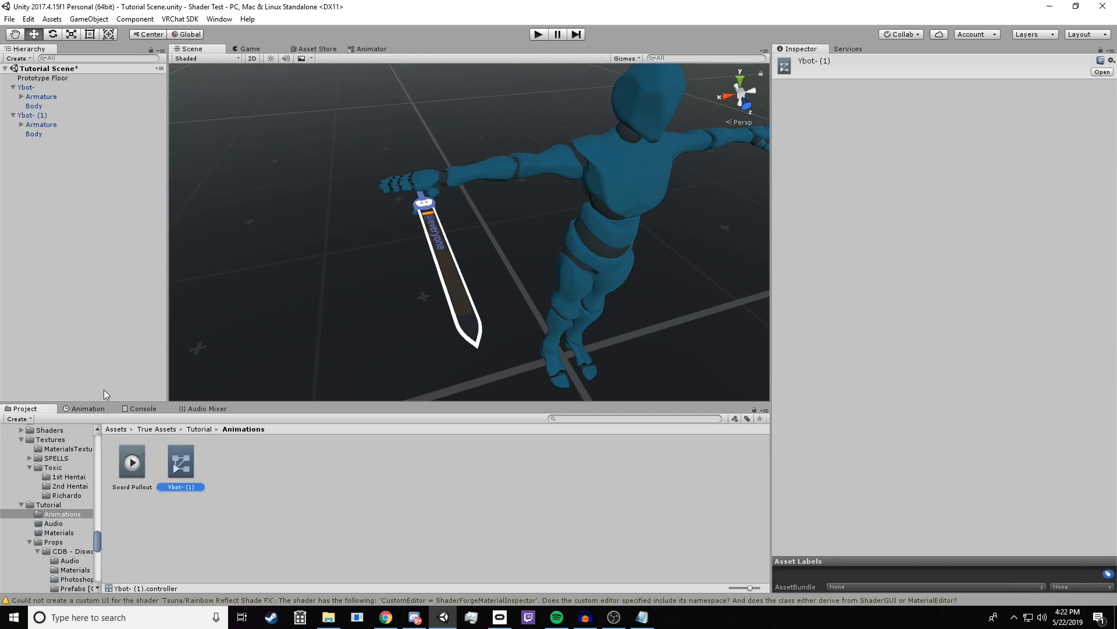
Close the docked Animation view and reopen it as a separate floating window.
click(44, 115)
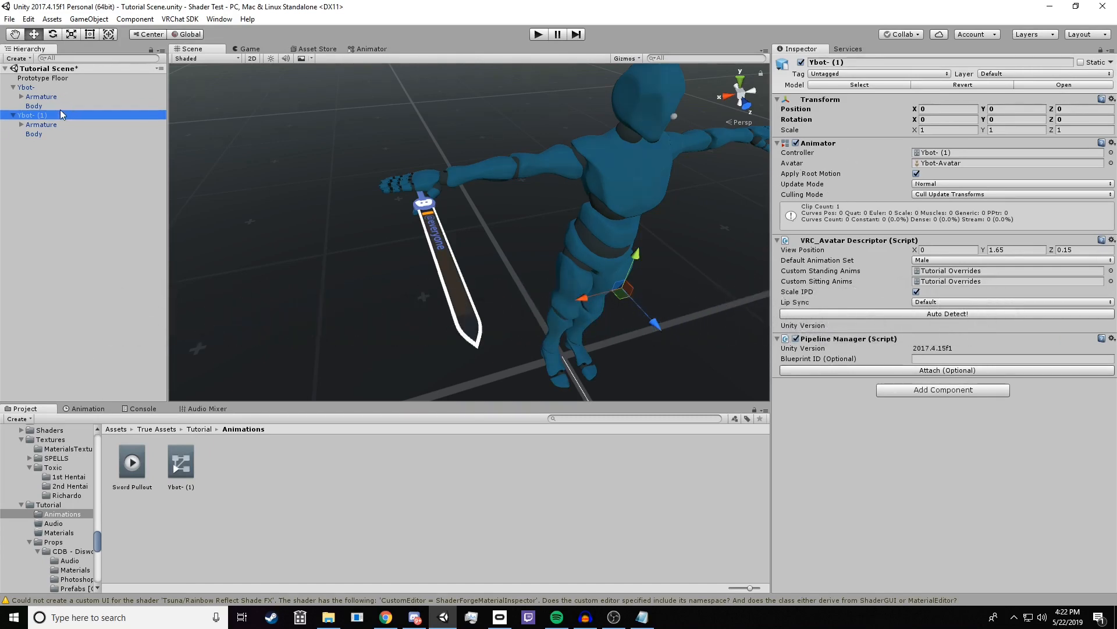
click(89, 409)
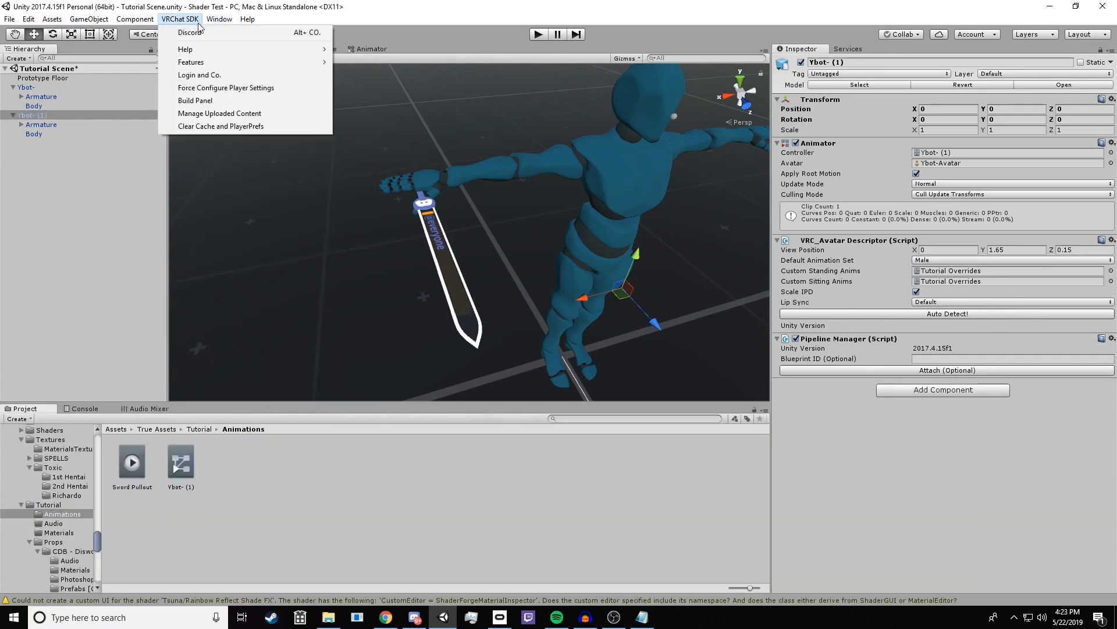
click(96, 233)
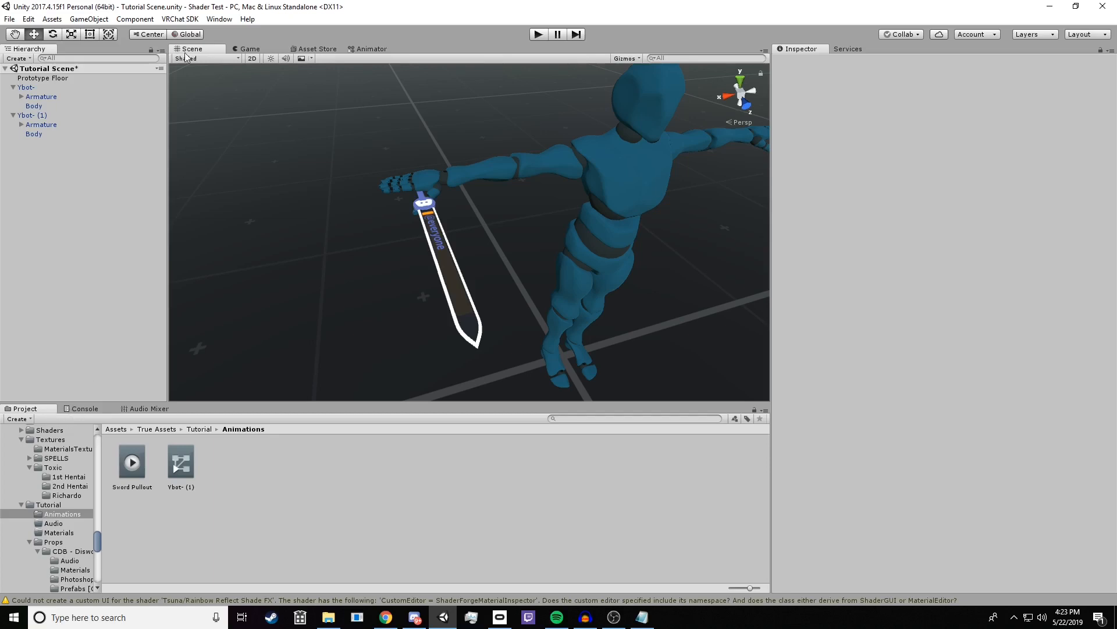
click(219, 19)
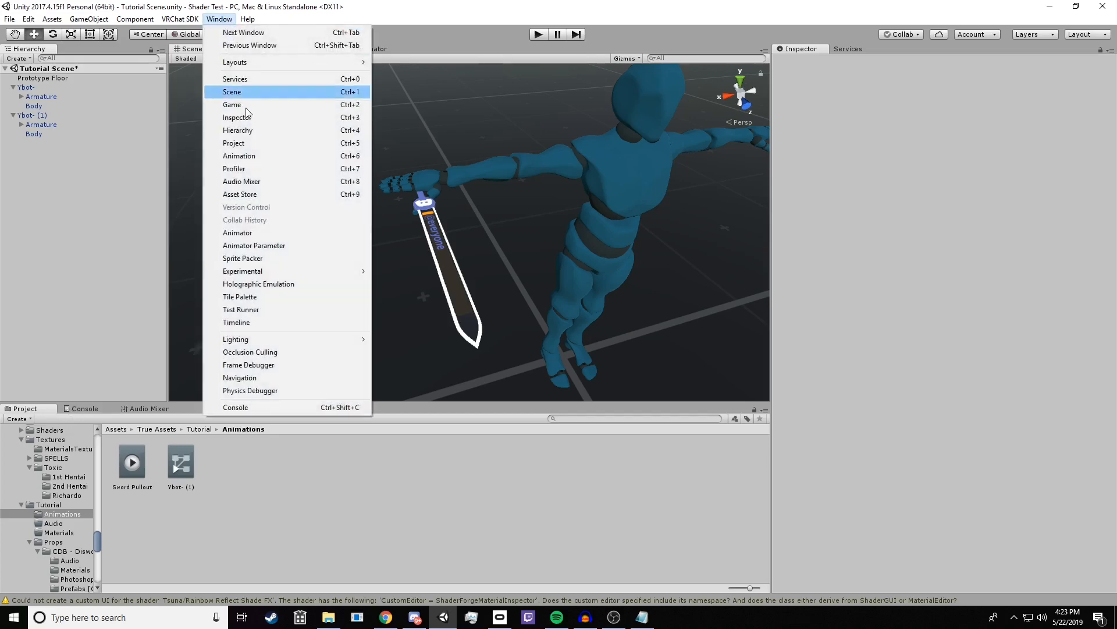
click(253, 158)
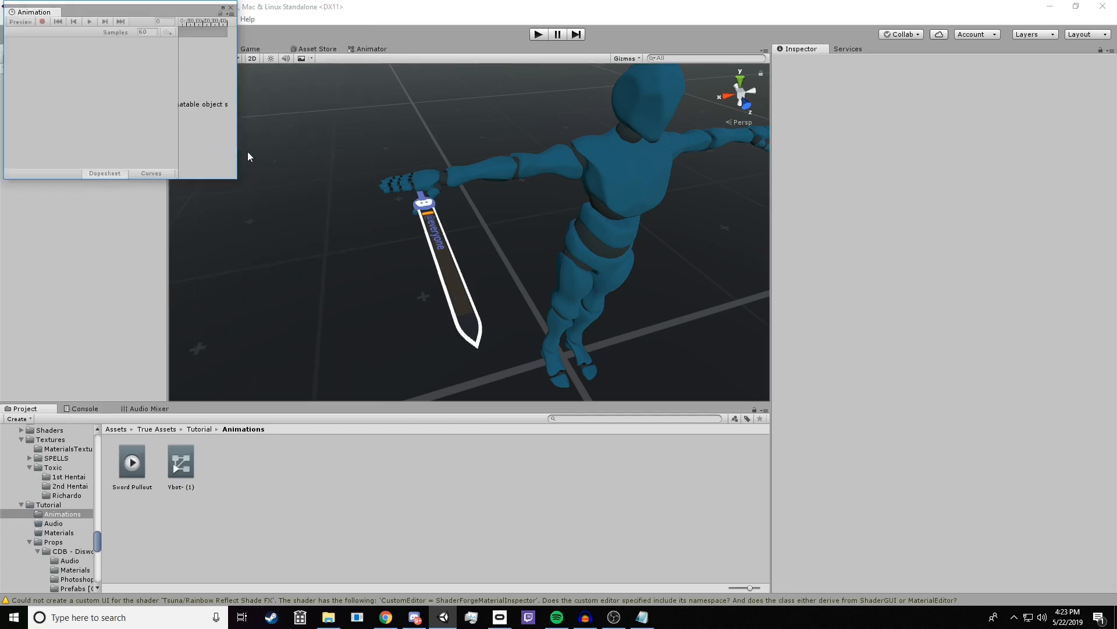
Dock the floating Animation window as a tab between Project and Console.
drag(139, 11, 472, 104)
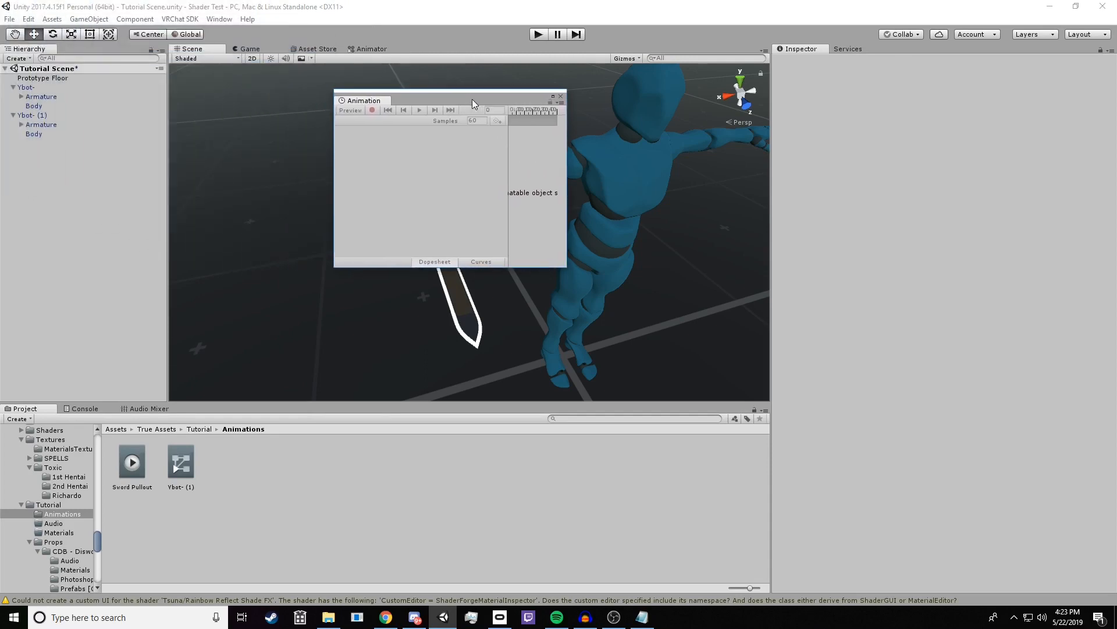
drag(376, 102, 67, 412)
drag(80, 409, 82, 407)
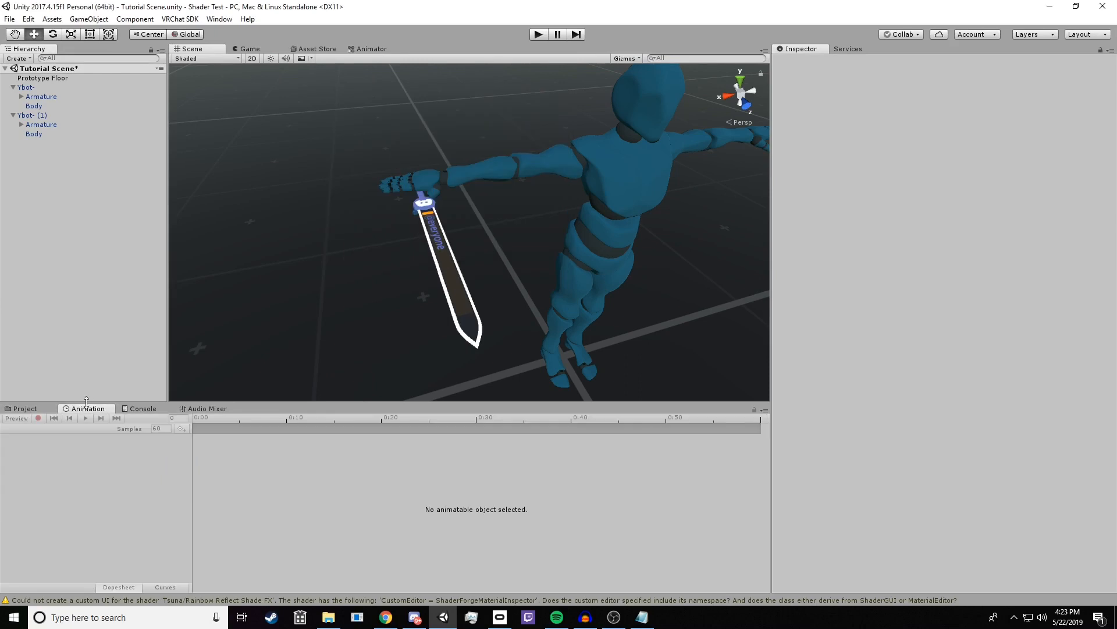
Add the Is Active property of CDB_Disword, found under Right_wrist in the armature of Ybot- (1), to the Sword Pullout animation.
click(40, 116)
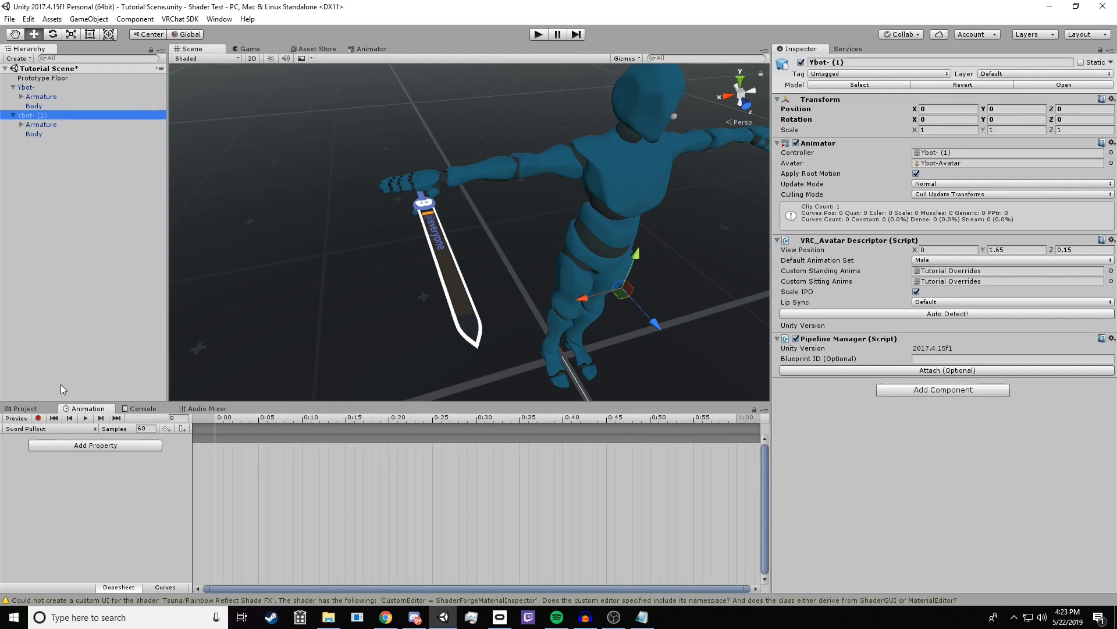
click(84, 445)
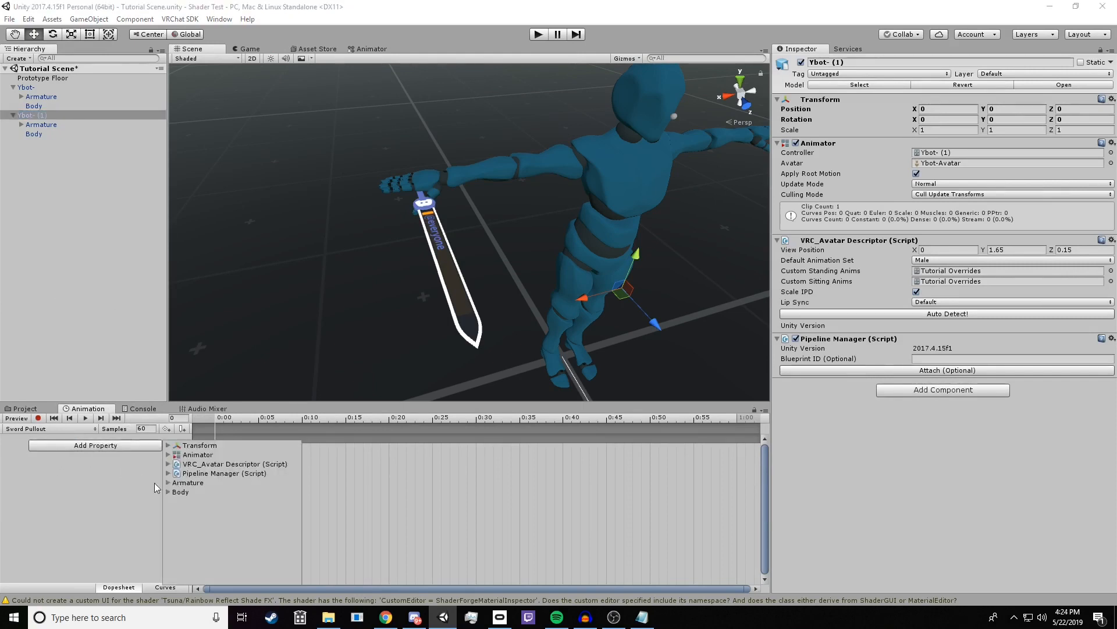
click(168, 483)
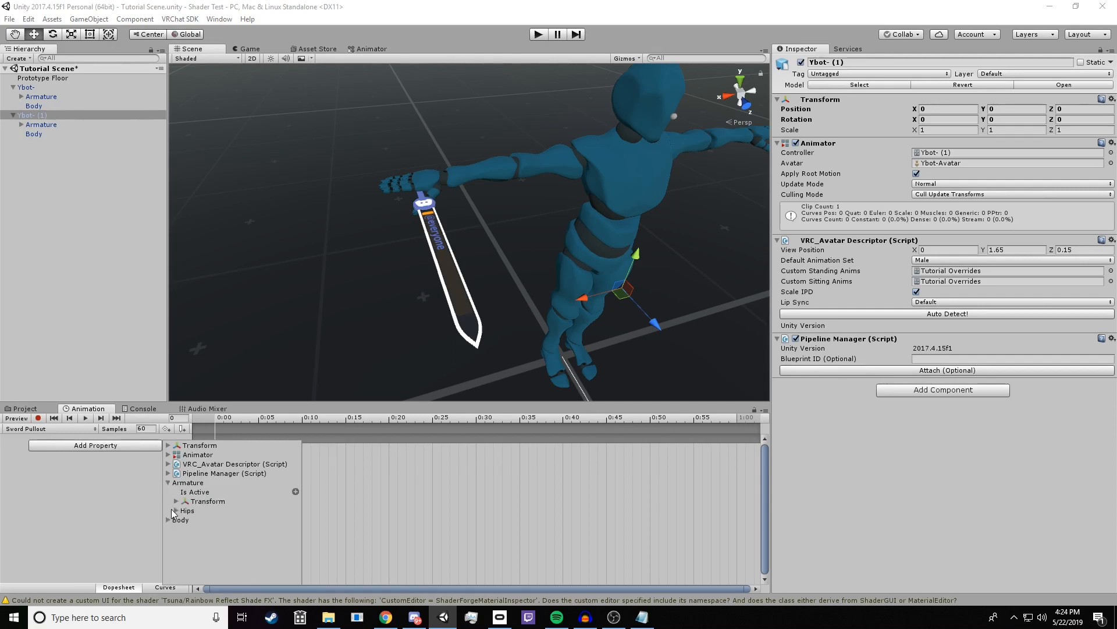
click(176, 511)
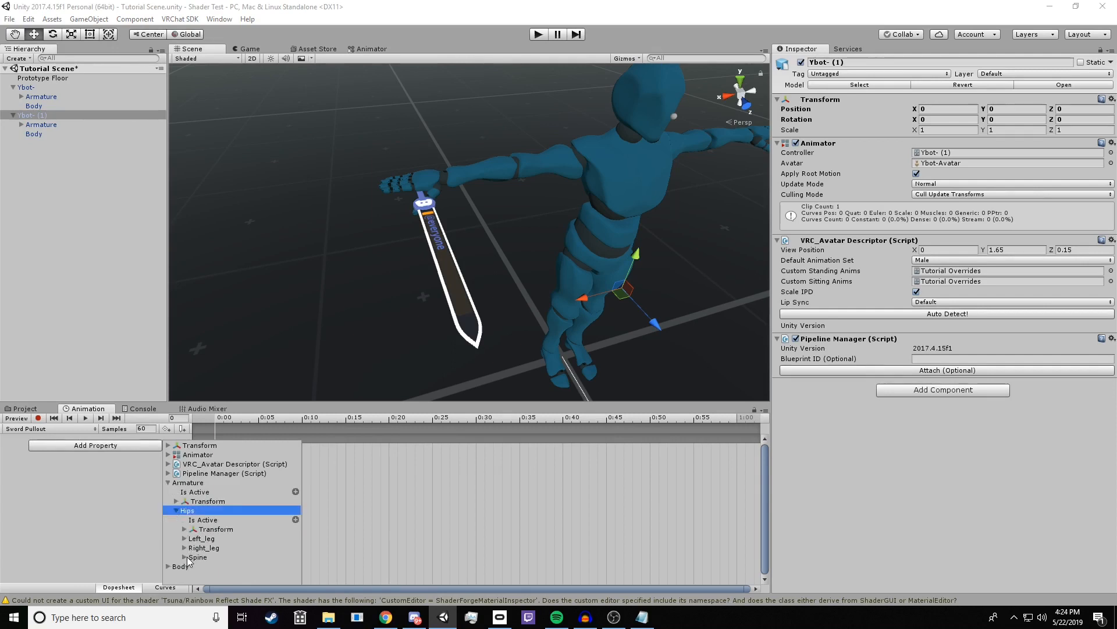
click(184, 557)
click(193, 571)
scroll(194, 570, down, 2)
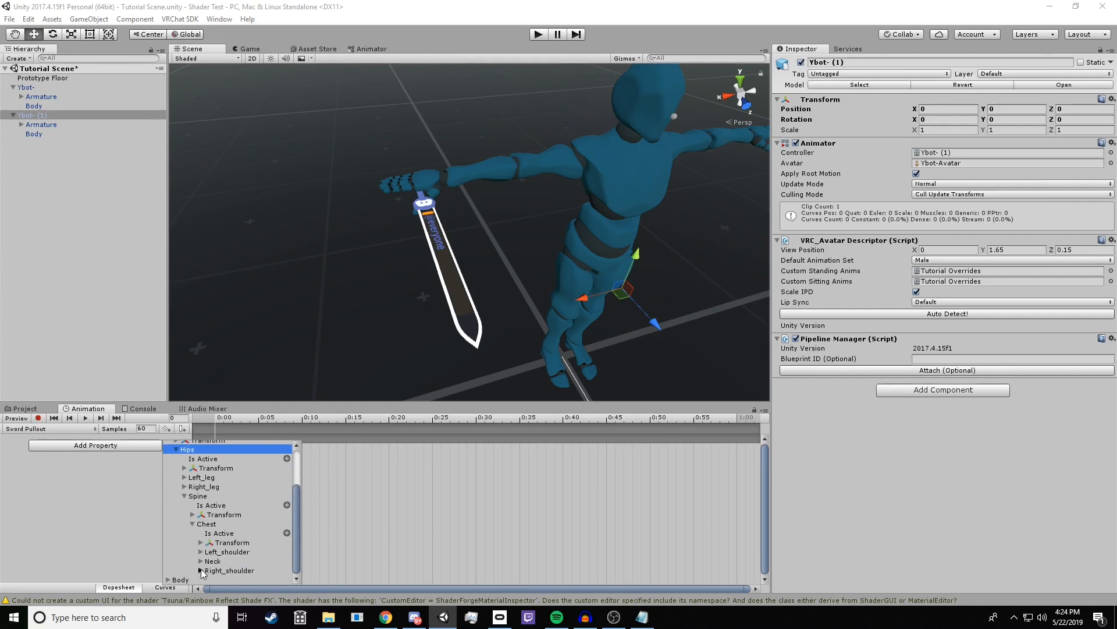
click(201, 570)
scroll(202, 570, down, 1)
click(209, 570)
scroll(209, 567, down, 1)
click(217, 570)
scroll(219, 568, down, 1)
click(226, 569)
scroll(235, 568, down, 3)
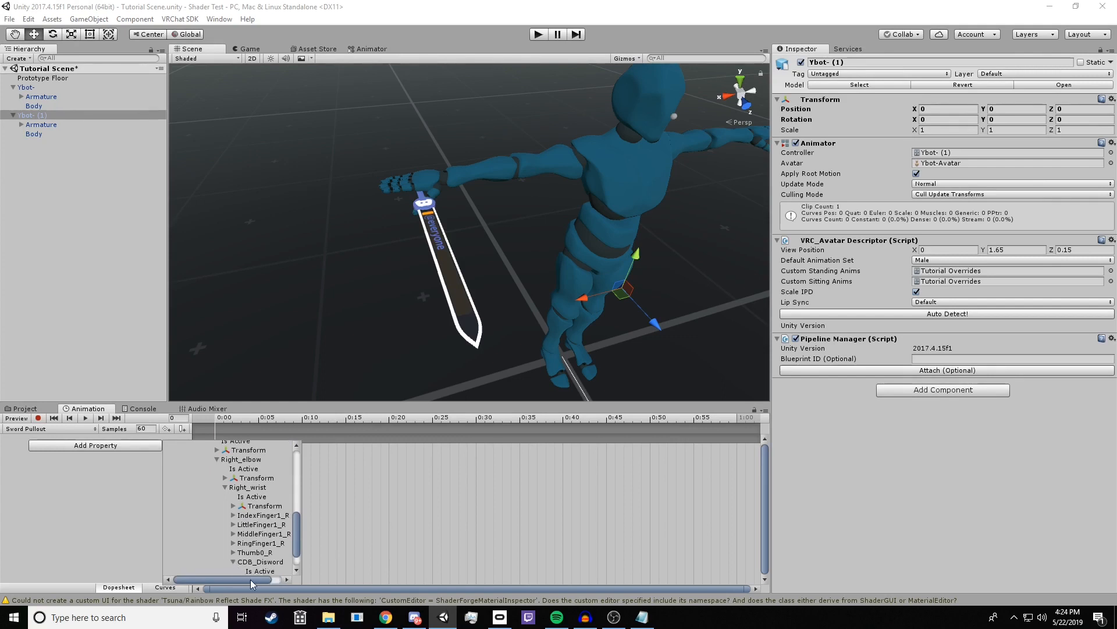
click(233, 563)
scroll(254, 565, down, 1)
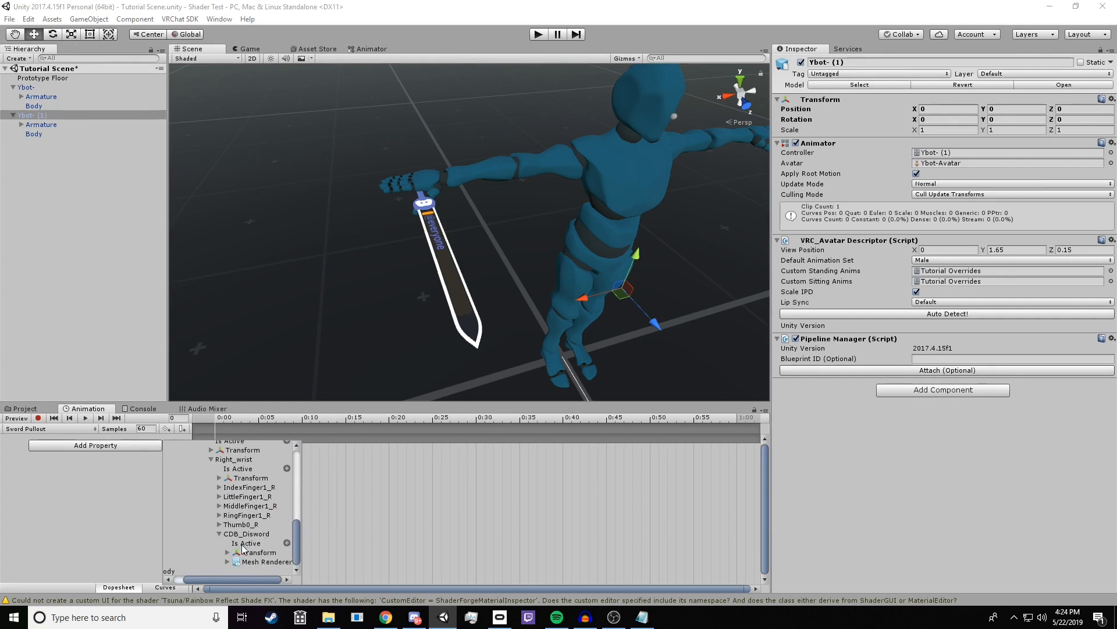
click(287, 542)
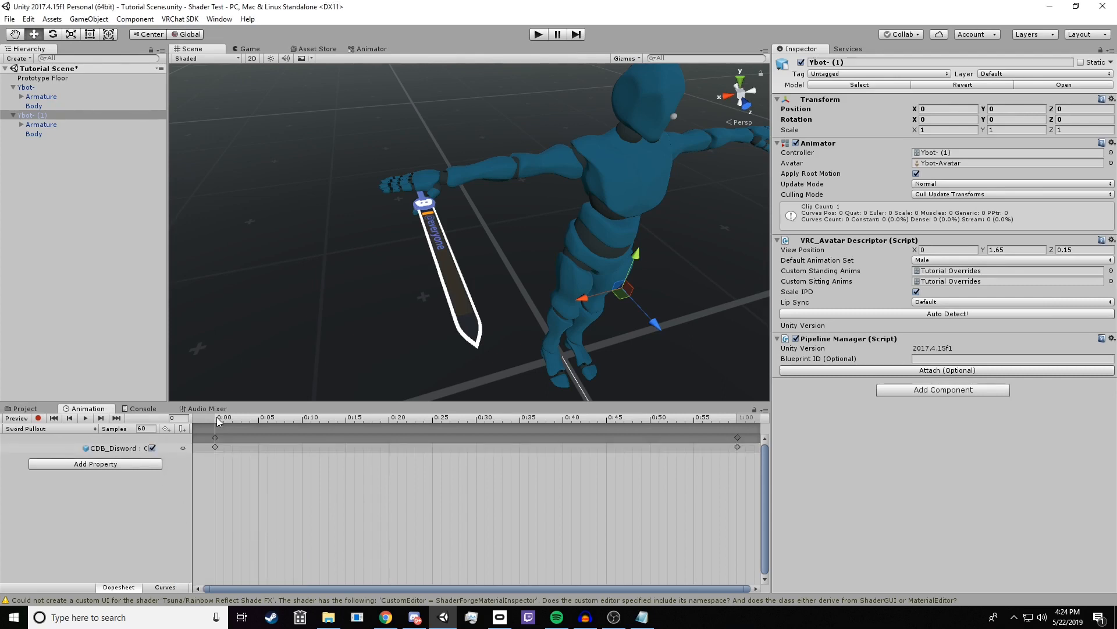
Move the sword's end keyframe in the Sword Pullout timeline to 0:01.
mouse_move(216, 417)
mouse_down()
mouse_move(331, 420)
mouse_move(221, 421)
mouse_up()
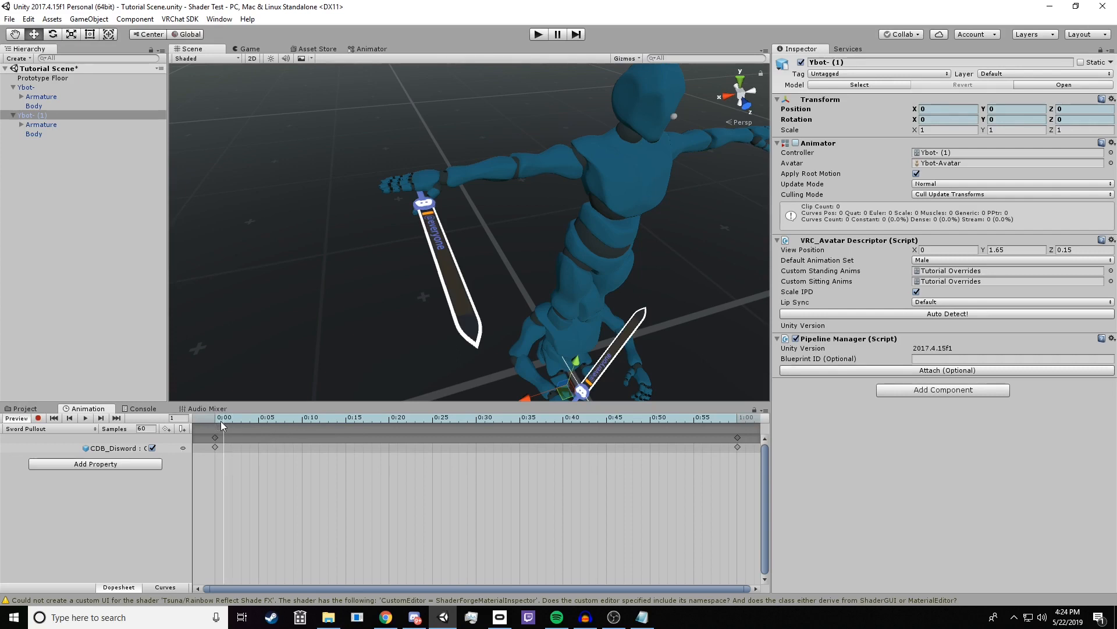
click(166, 428)
drag(226, 461, 737, 507)
drag(740, 449, 730, 439)
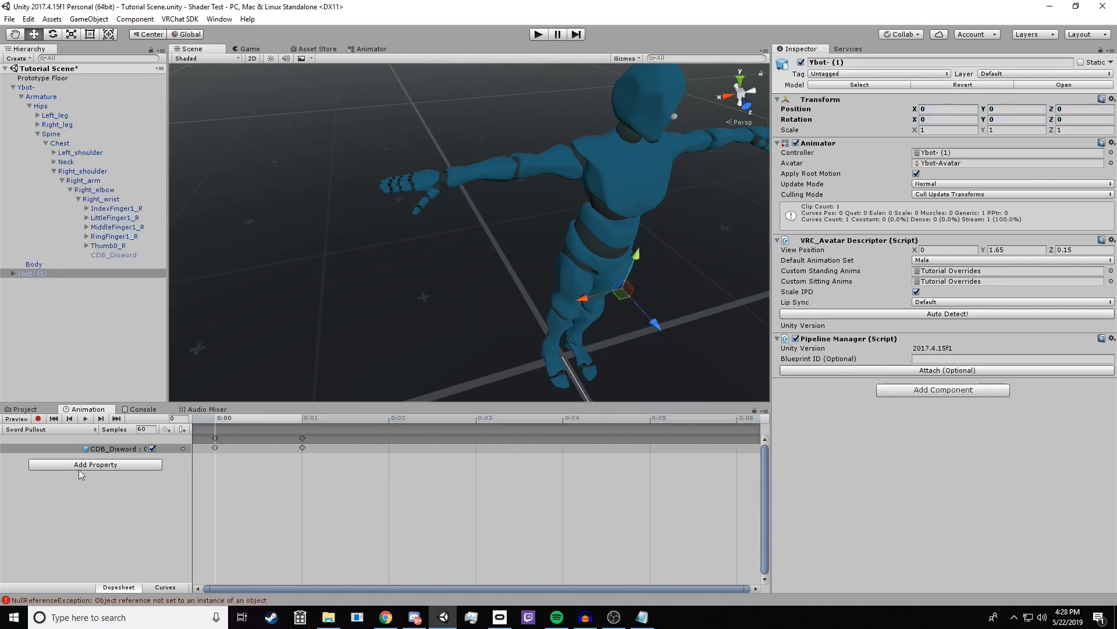
Review the sword's Is Active state at 0:00 and 0:01, and switch it on at the 0:01 keyframe.
click(216, 418)
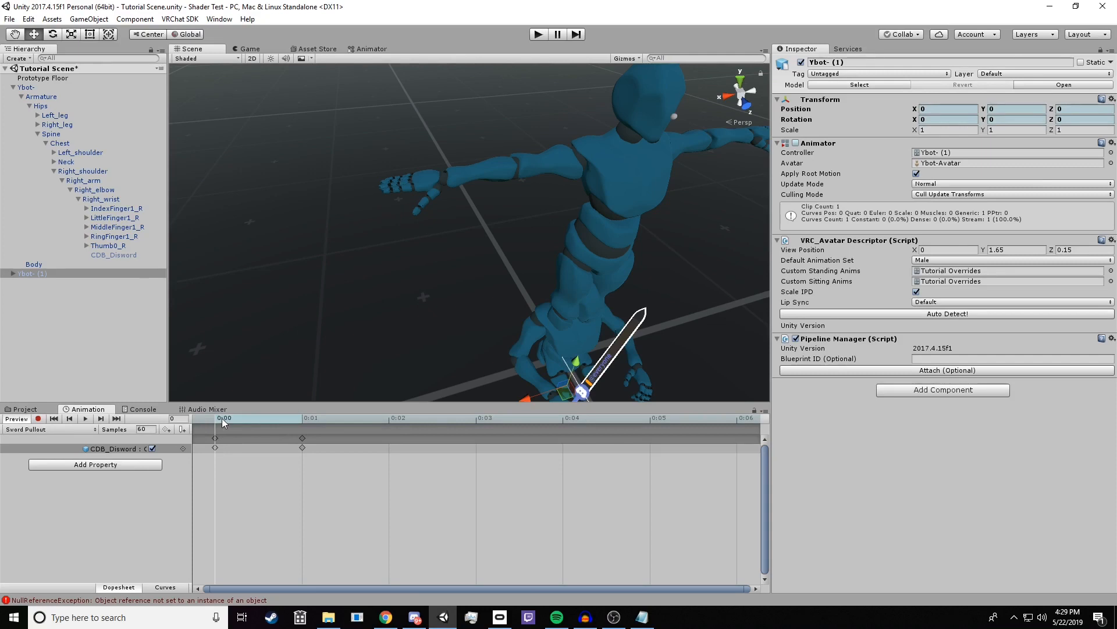
mouse_move(222, 418)
mouse_down()
mouse_move(280, 426)
mouse_move(227, 432)
mouse_move(284, 410)
mouse_move(231, 424)
mouse_move(280, 425)
mouse_move(236, 426)
mouse_up()
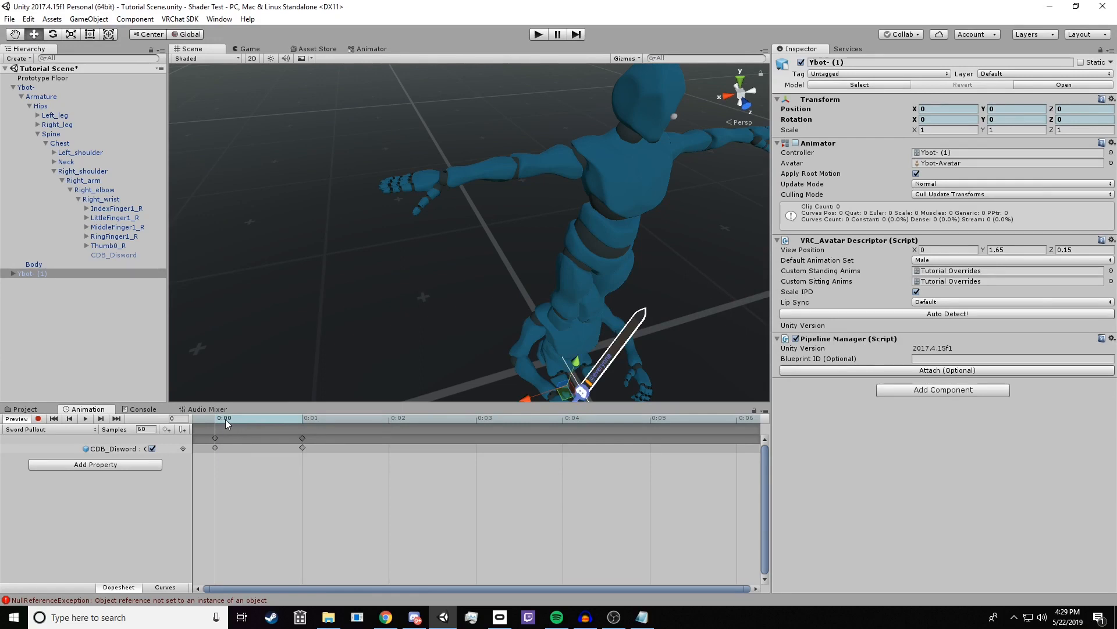
click(265, 421)
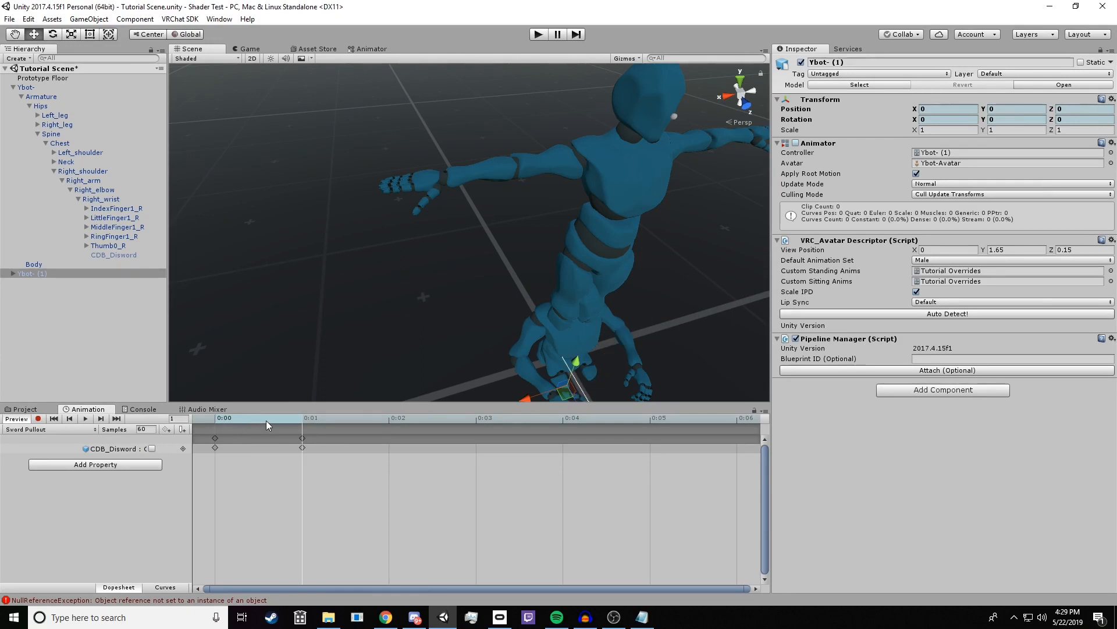
click(151, 449)
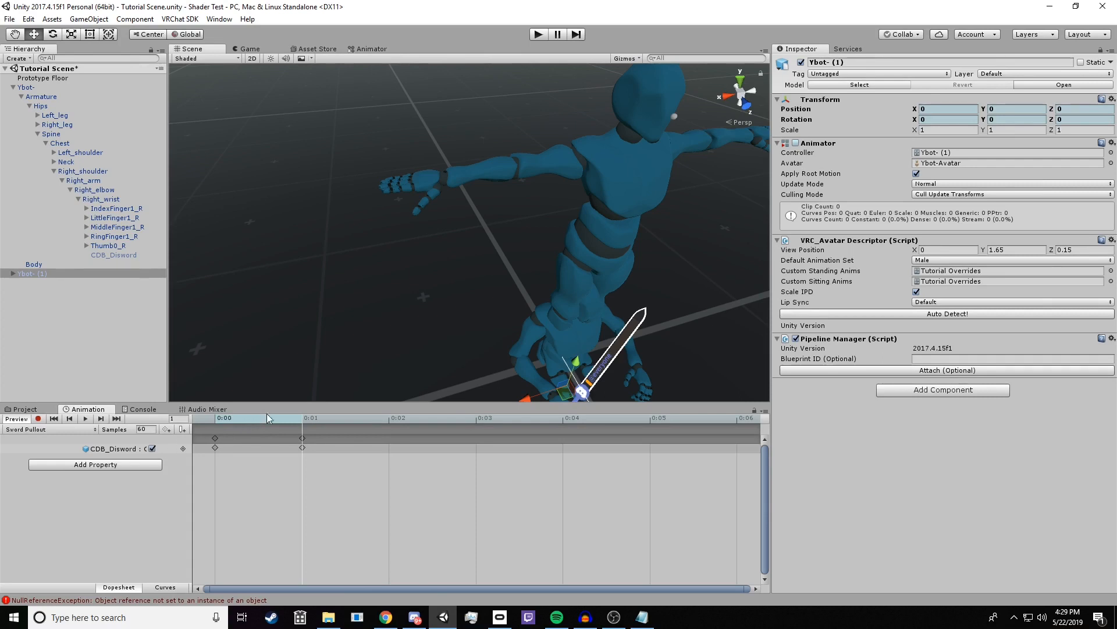
mouse_move(266, 417)
mouse_down()
mouse_move(236, 417)
mouse_move(252, 415)
mouse_up()
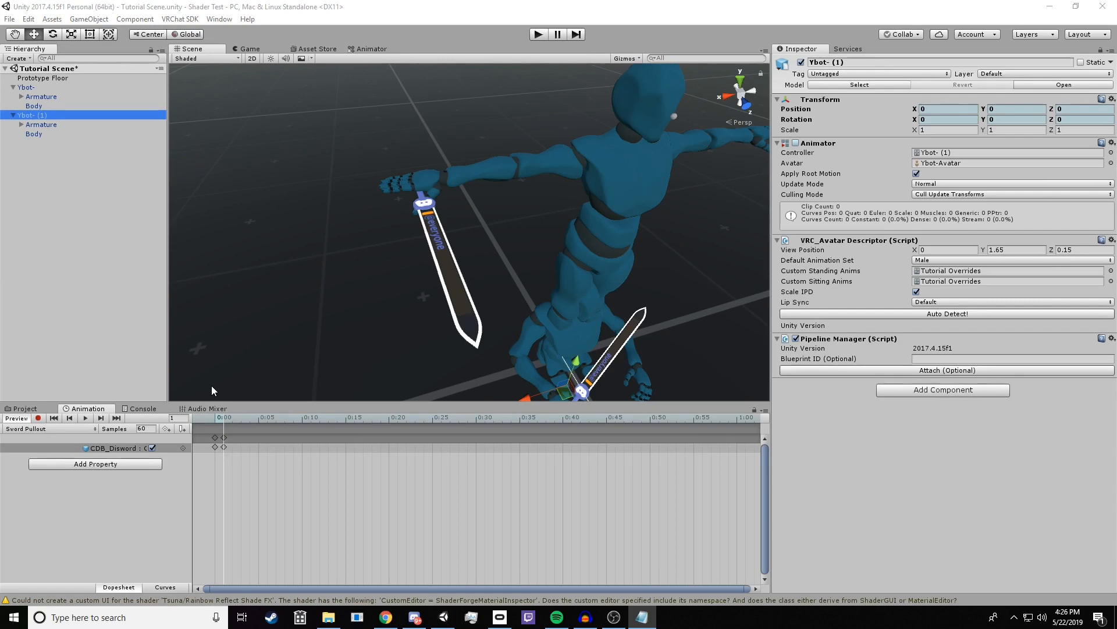
Delete the duplicate avatar Ybot- (1) from the scene.
click(36, 116)
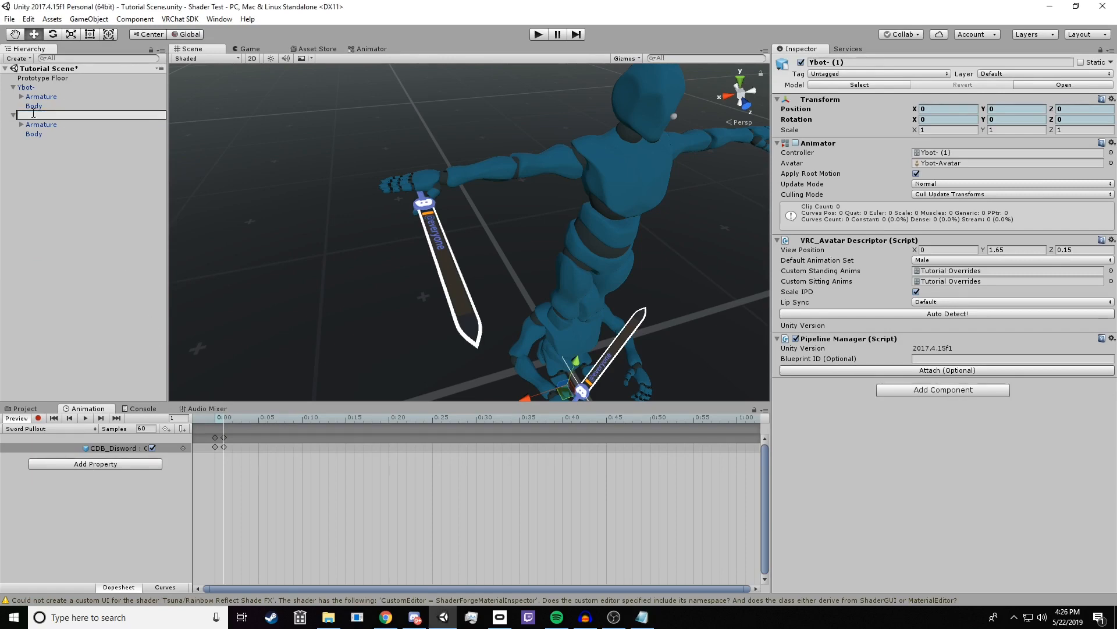
click(39, 132)
click(45, 125)
click(54, 115)
key(Delete)
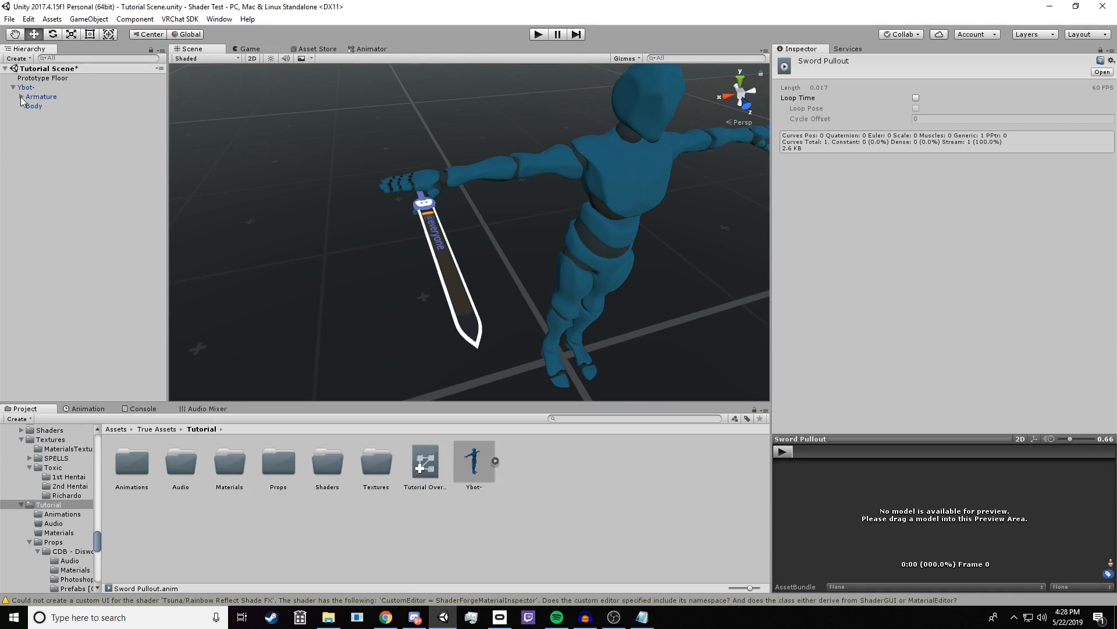
Deactivate the CDB_Disword object under Right_wrist of the original Ybot- avatar.
click(21, 97)
click(111, 254)
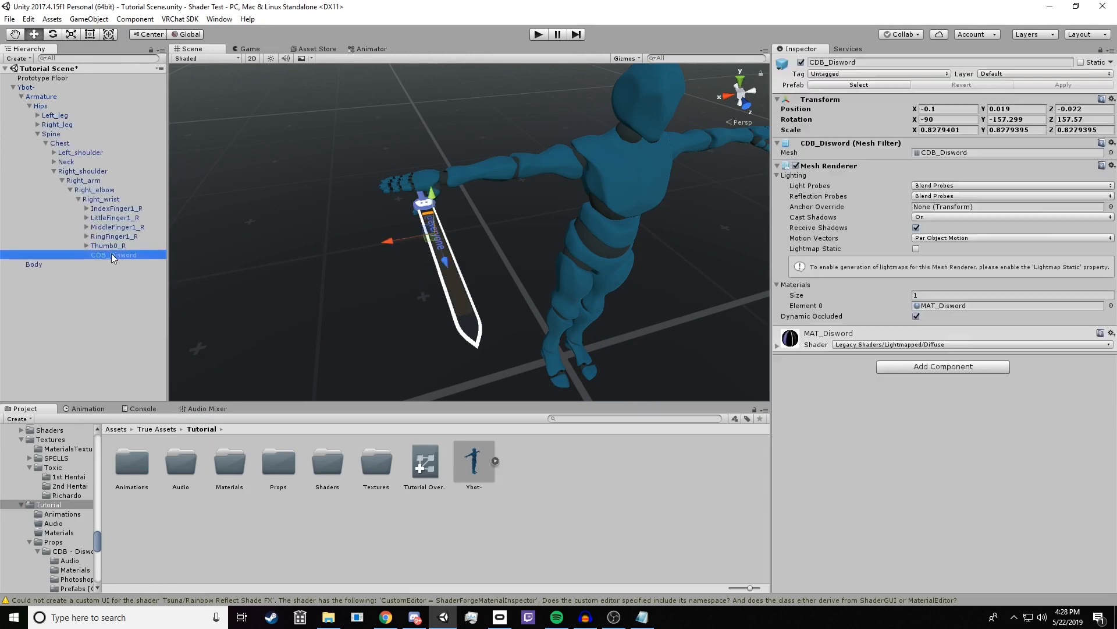
click(801, 62)
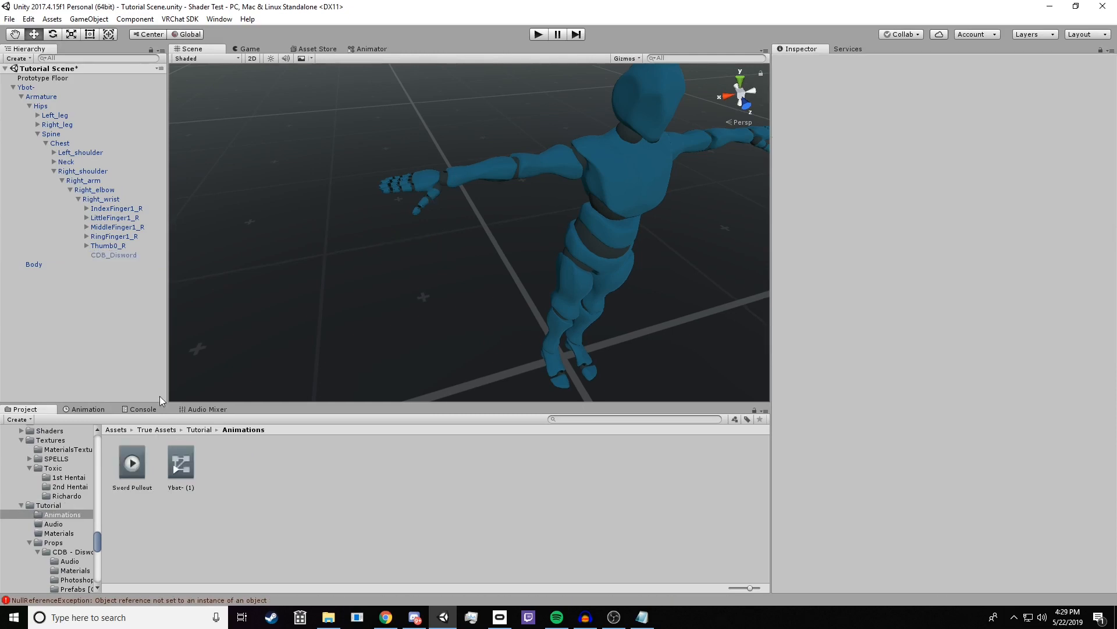
Assign the Sword Pullout animation clip to the FIST override in Tutorial Overrides.
click(199, 430)
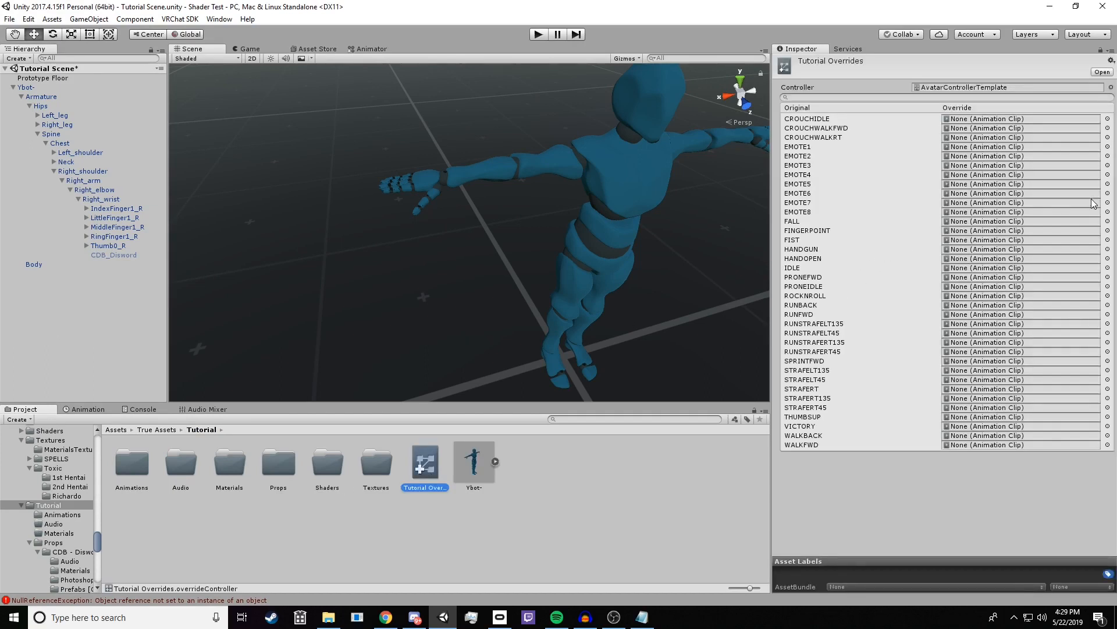
click(802, 242)
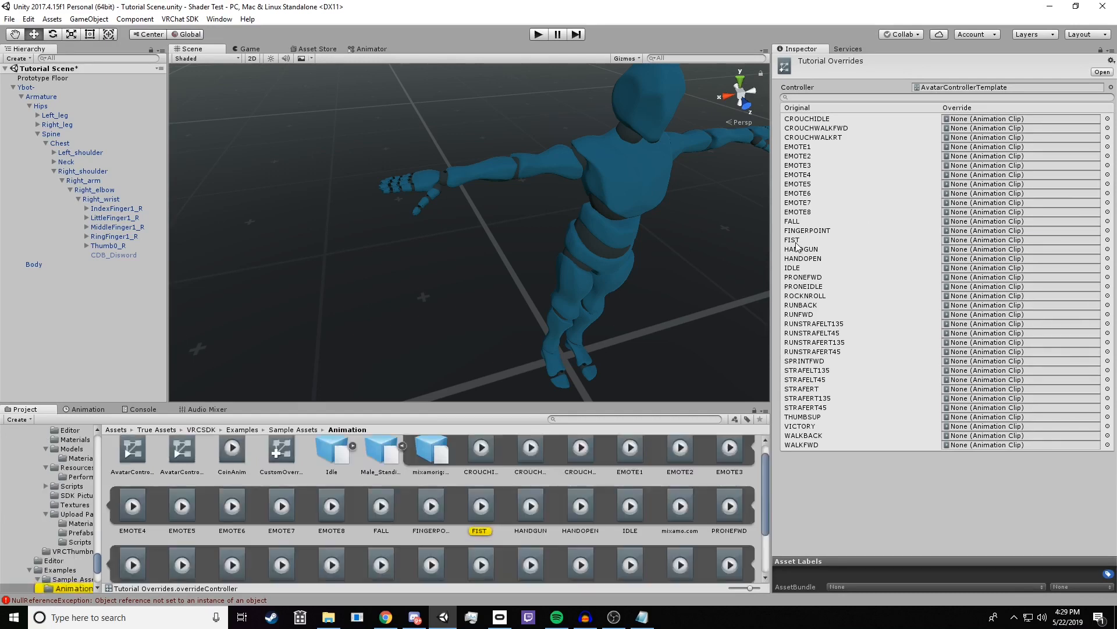
click(1108, 240)
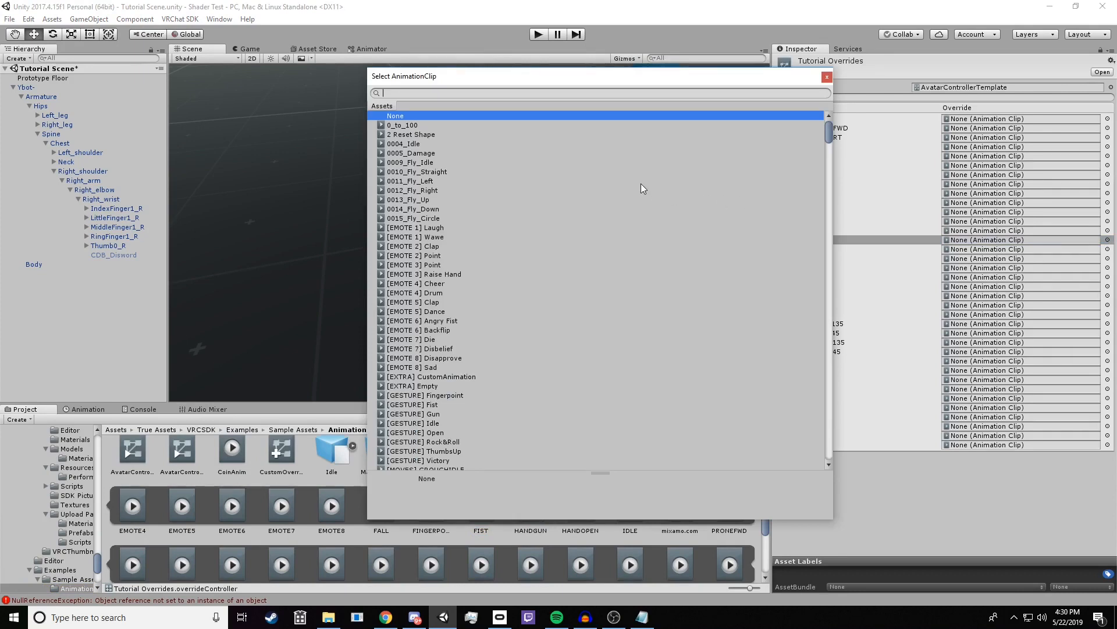
text(sword)
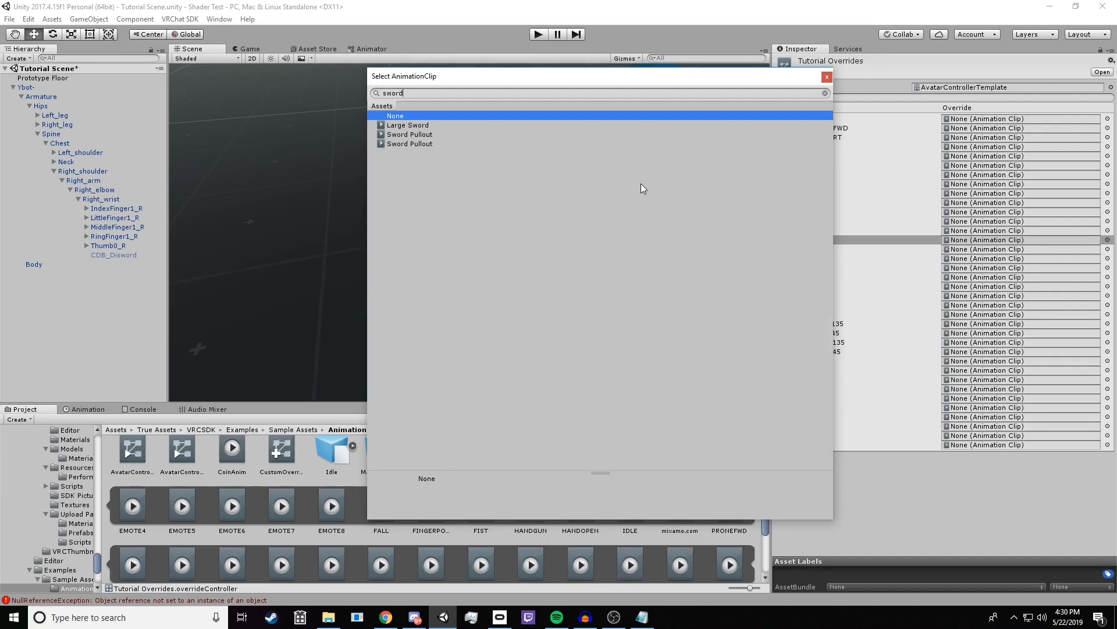
double_click(500, 135)
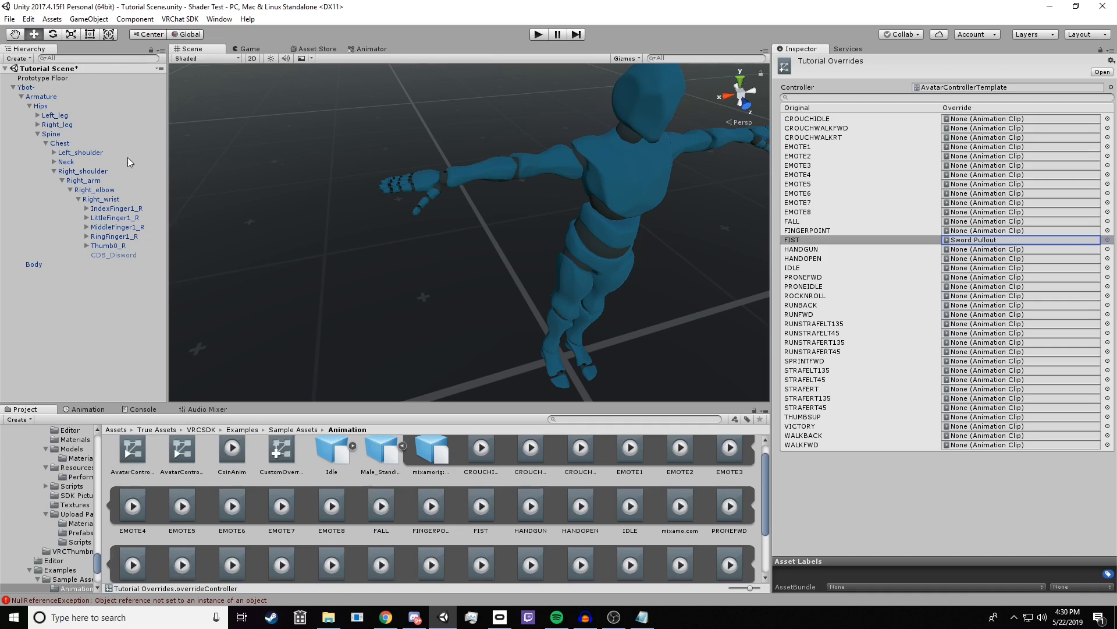
click(185, 23)
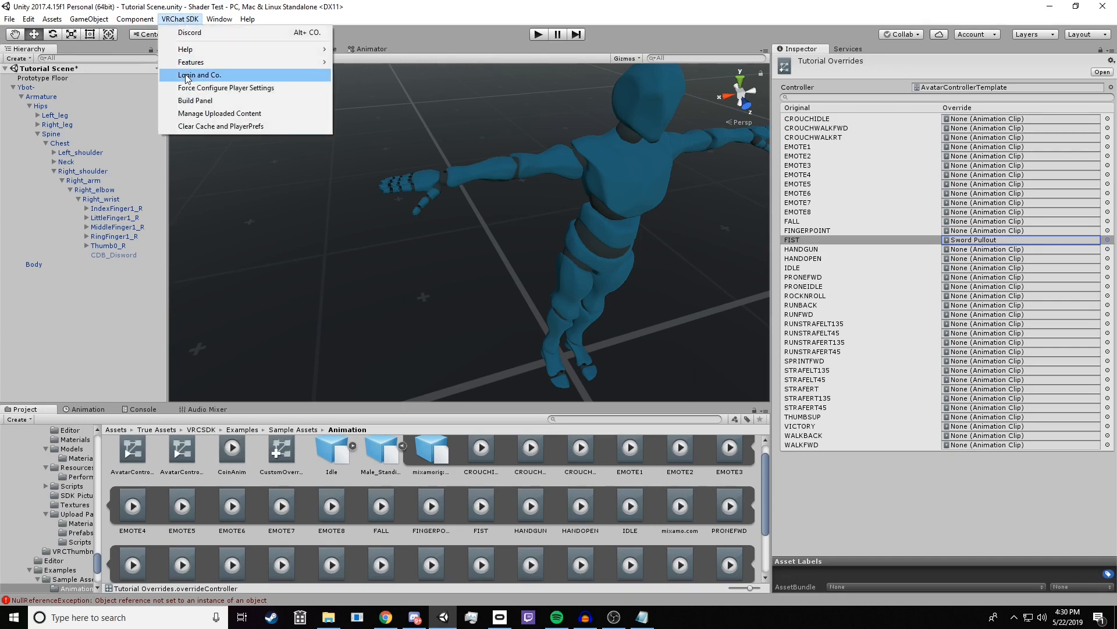
click(192, 114)
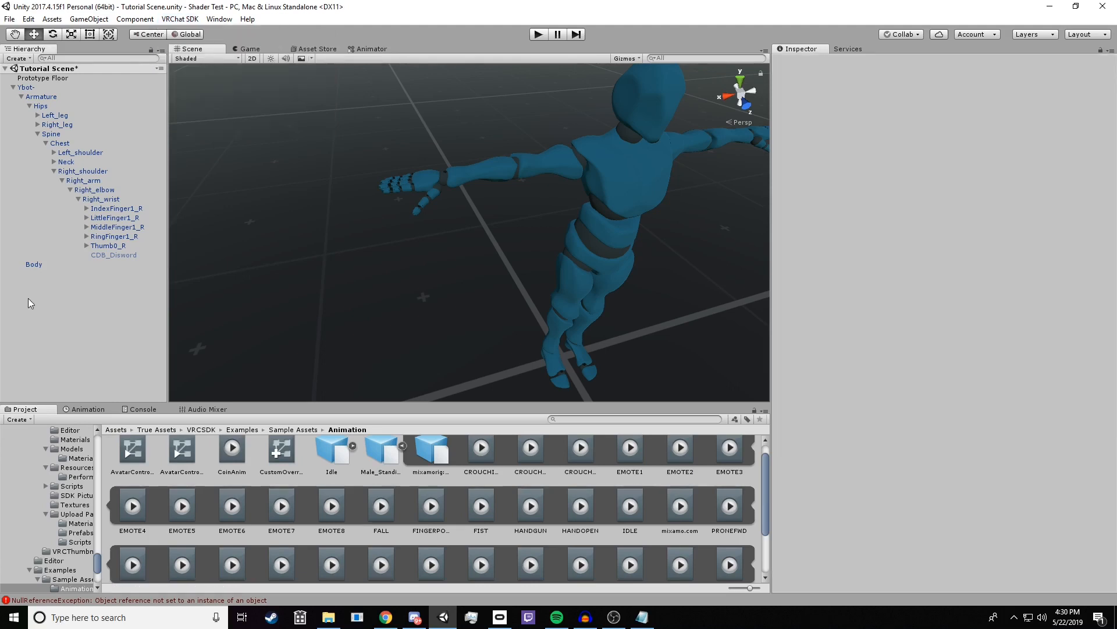